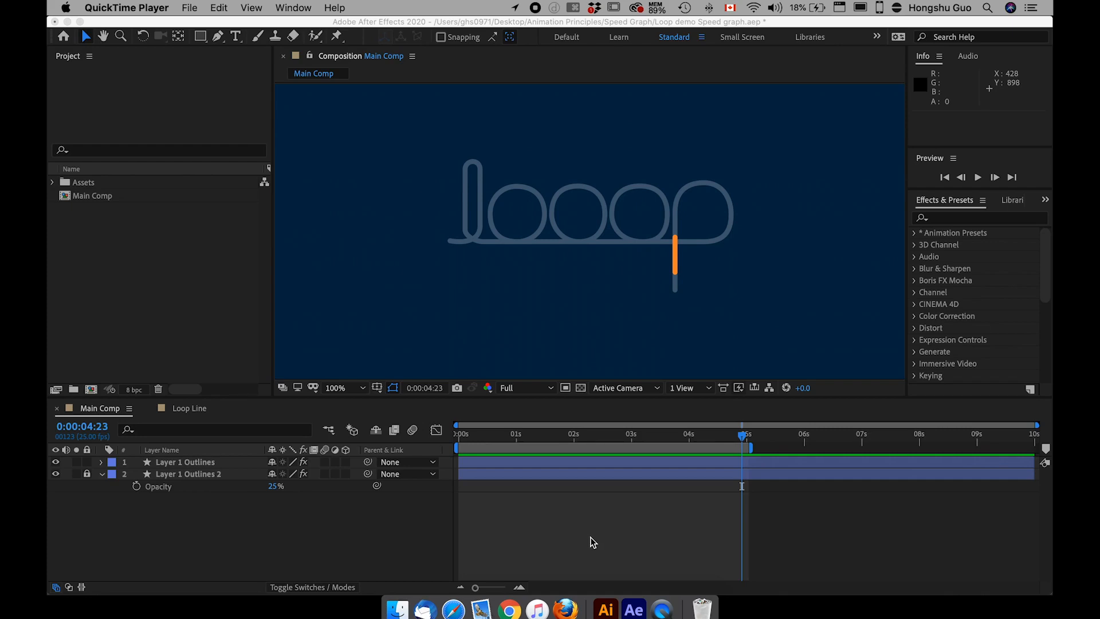
Set the current time of Main Comp to 0:00:00:00
click(590, 537)
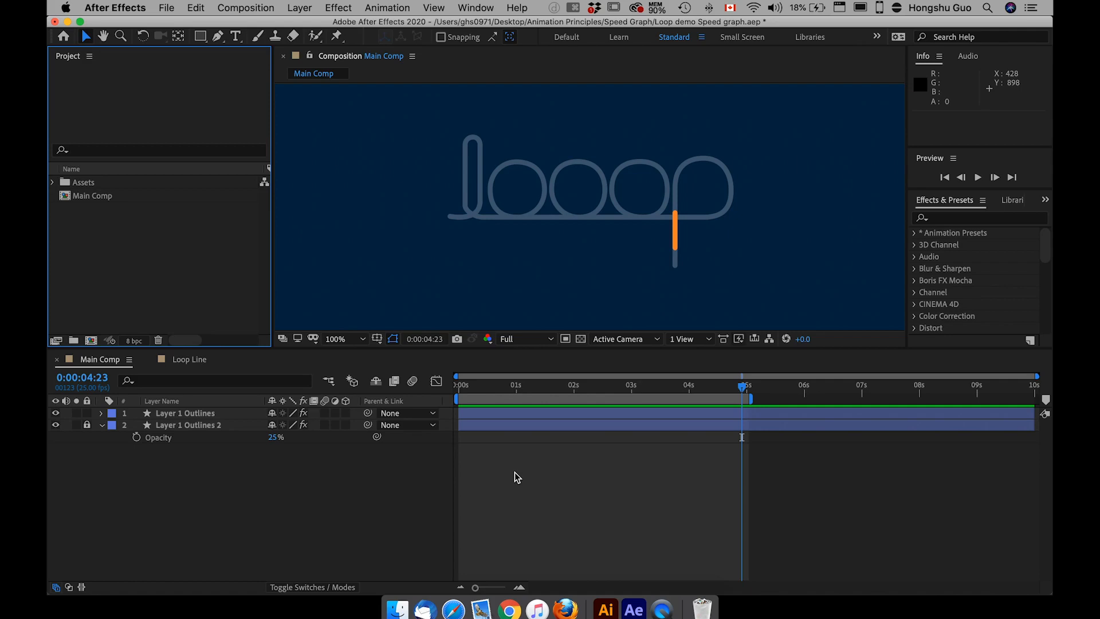
click(462, 386)
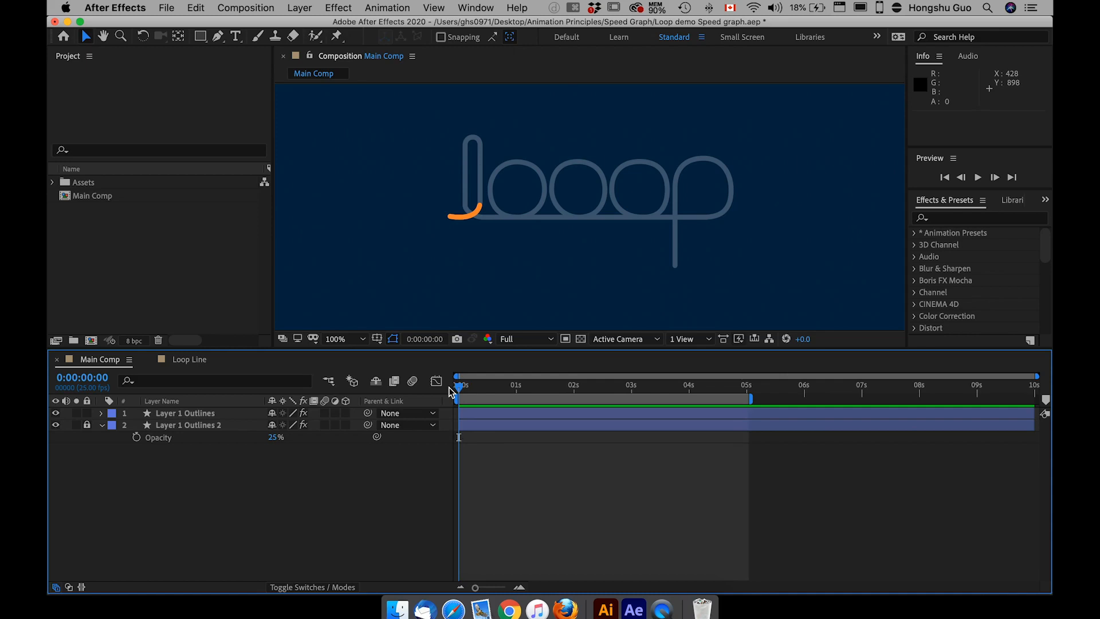
mouse_move(465, 388)
mouse_down()
mouse_move(736, 400)
mouse_move(459, 393)
mouse_up()
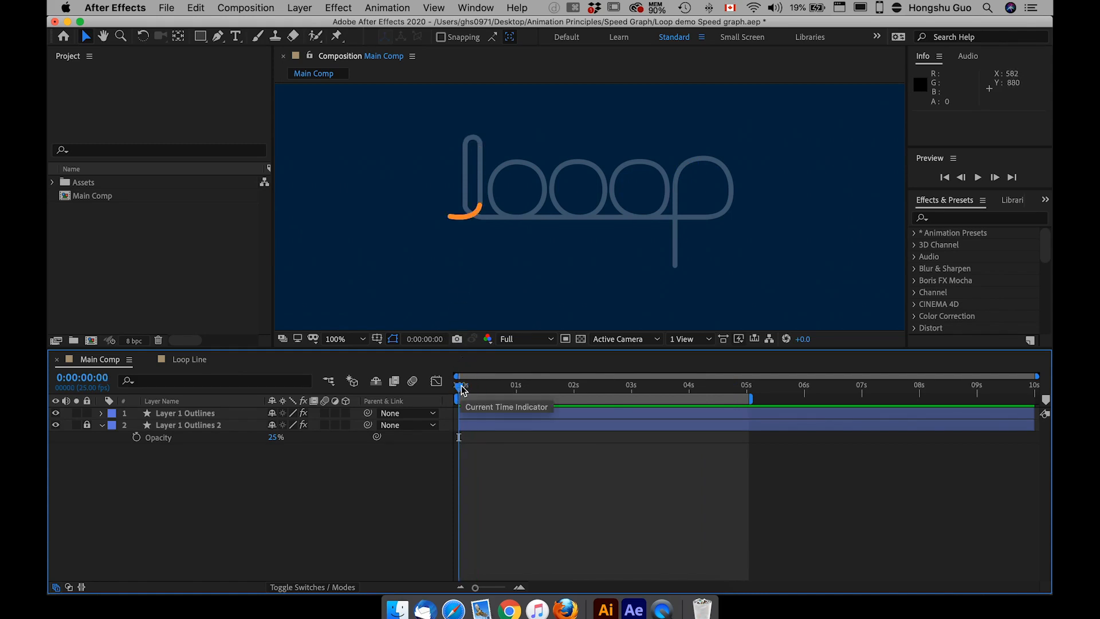
Expand the Contents and Trim Paths 1 properties of Layer 1 Outlines and select the Offset property
click(183, 414)
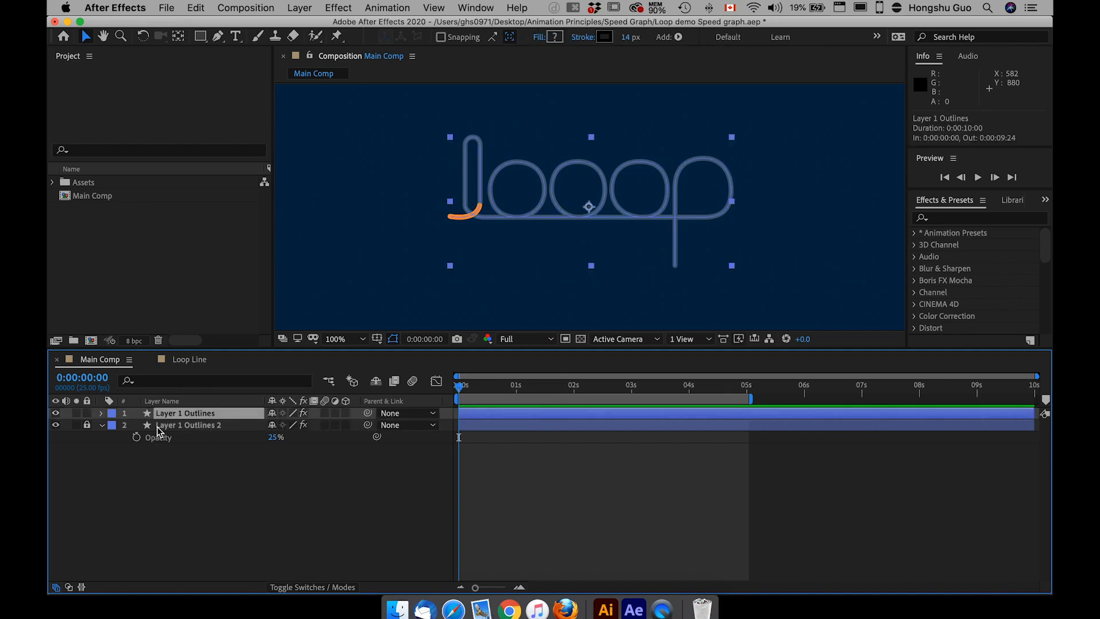
click(100, 414)
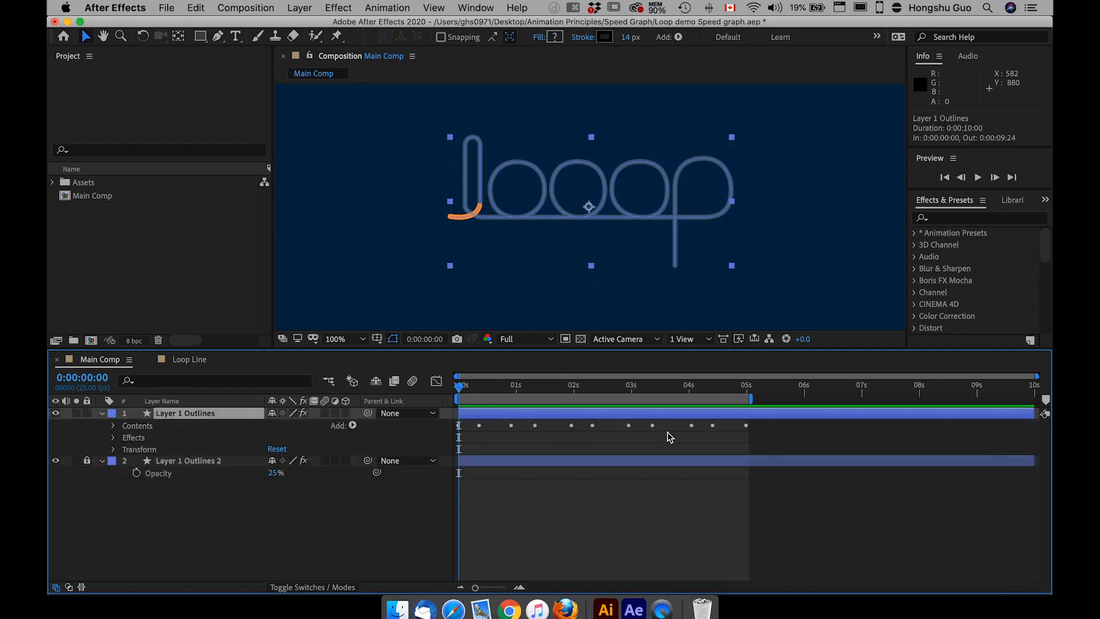
click(114, 426)
click(147, 452)
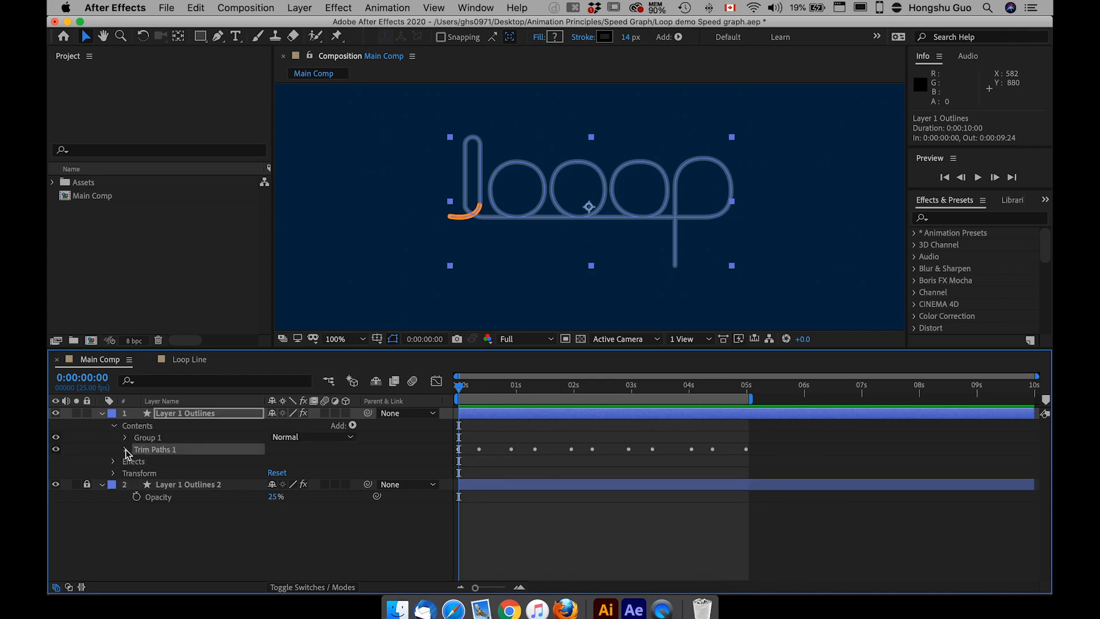
click(125, 449)
click(188, 484)
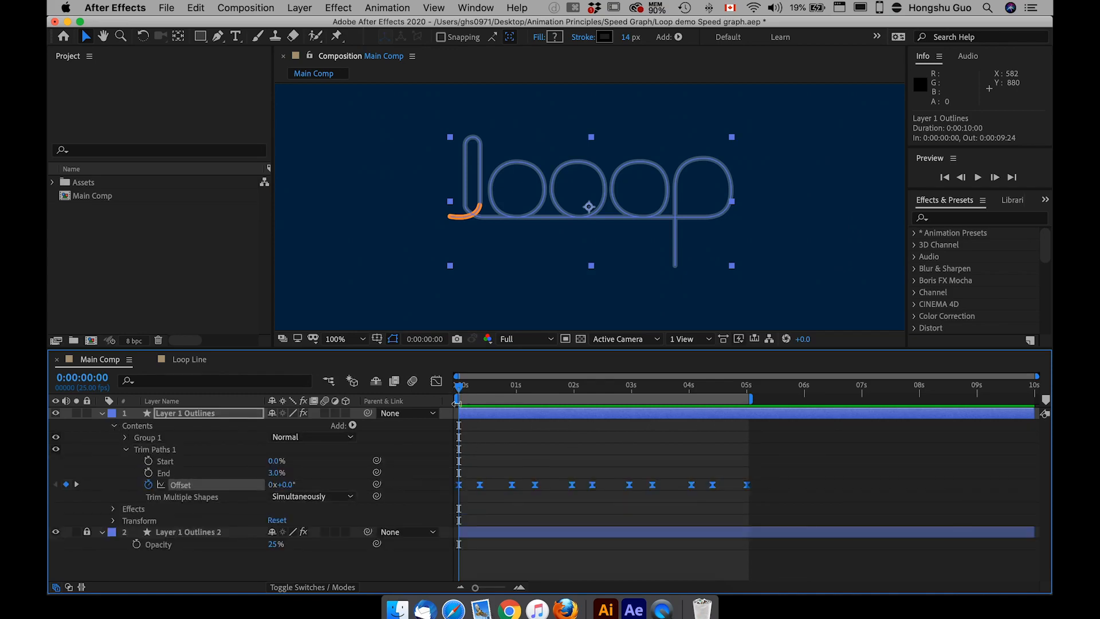
Select all Offset keyframes and display their curve in the Graph Editor, with the keyframed range filling the graph's width
drag(765, 476, 449, 495)
click(487, 378)
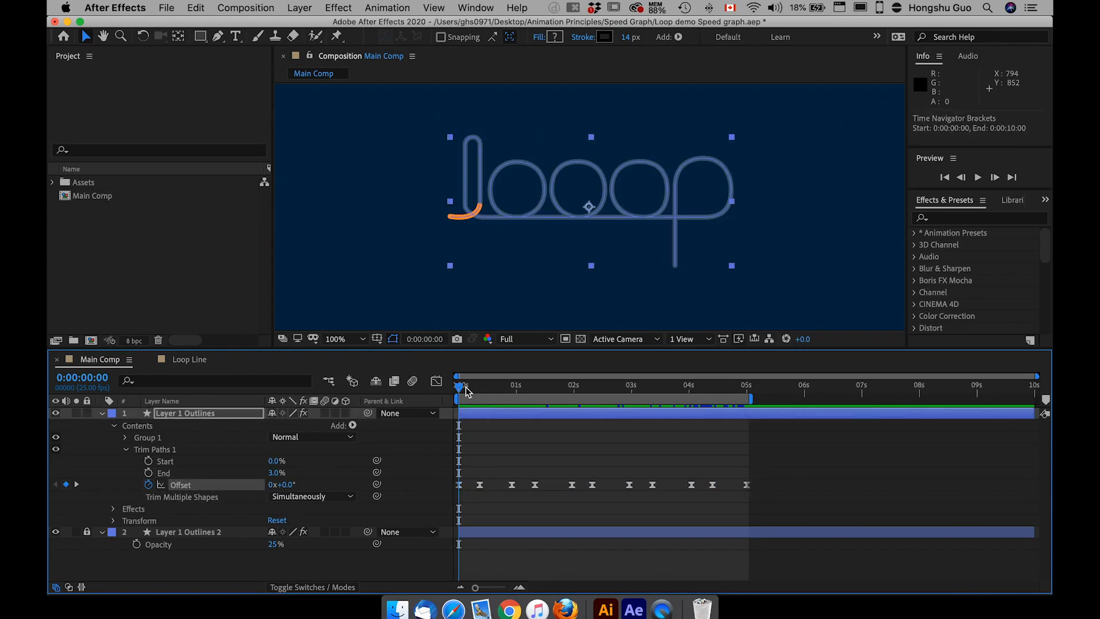
mouse_move(467, 388)
mouse_down()
mouse_move(528, 391)
mouse_move(453, 395)
mouse_move(482, 390)
mouse_up()
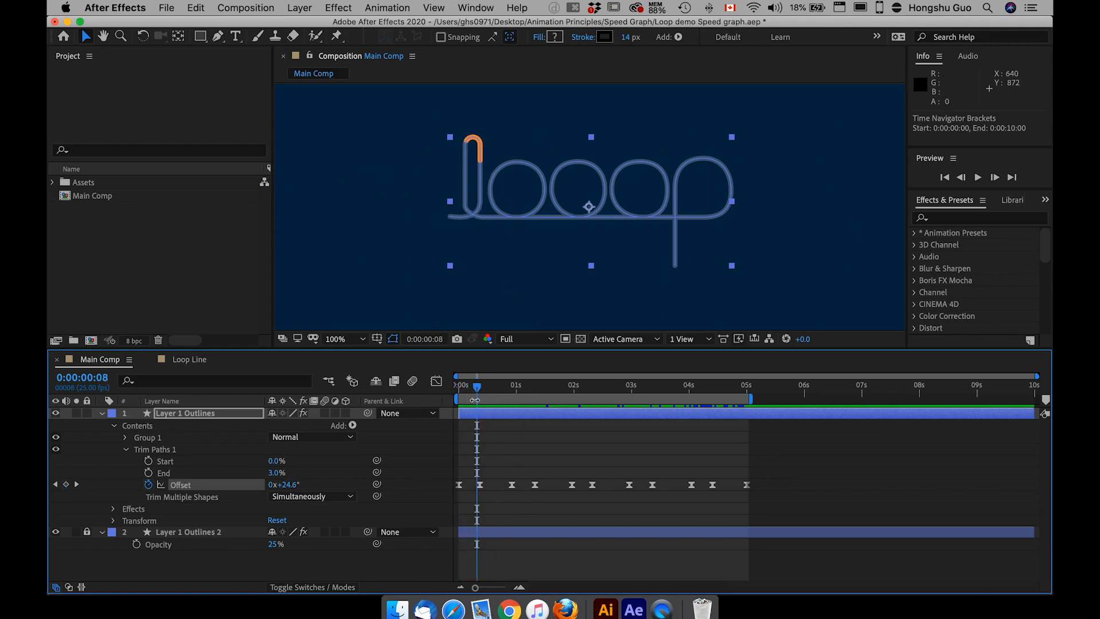
drag(769, 498, 452, 493)
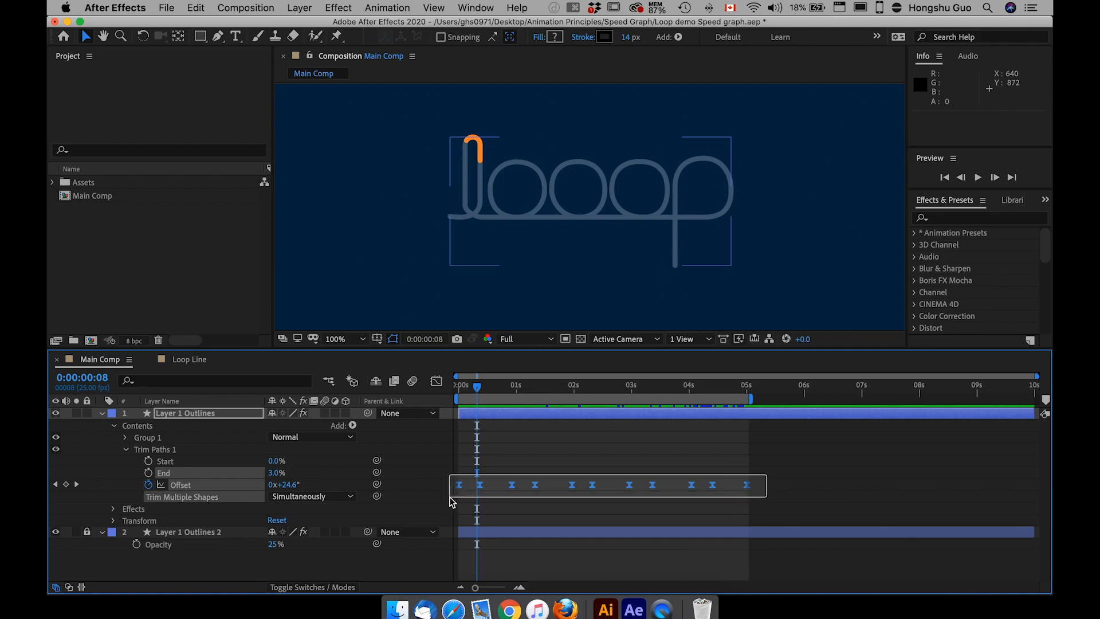
click(437, 381)
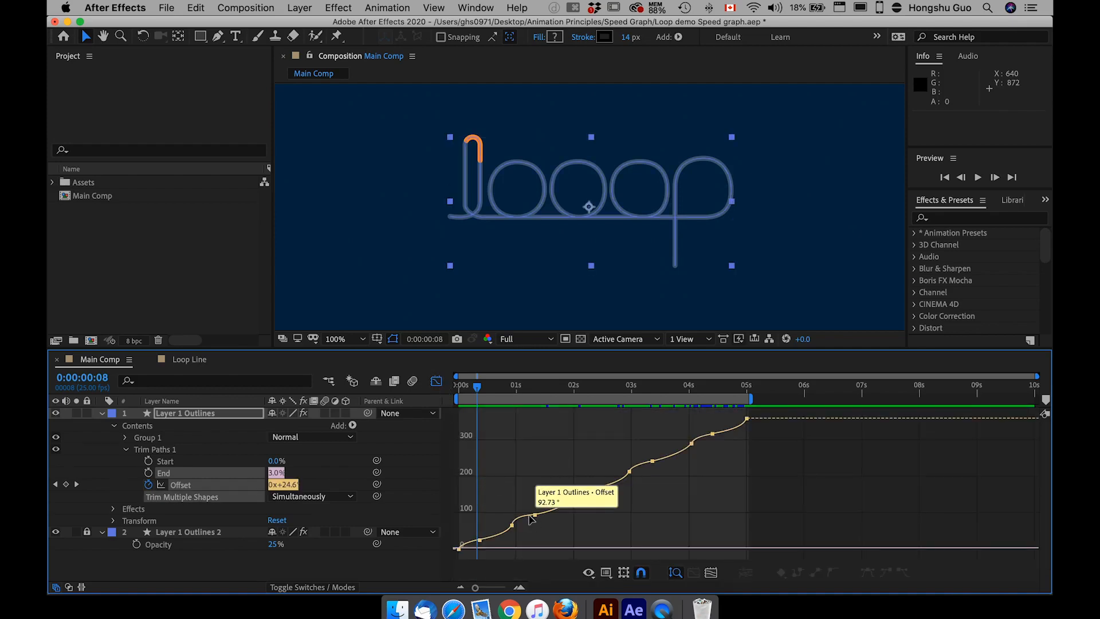
drag(475, 587, 491, 589)
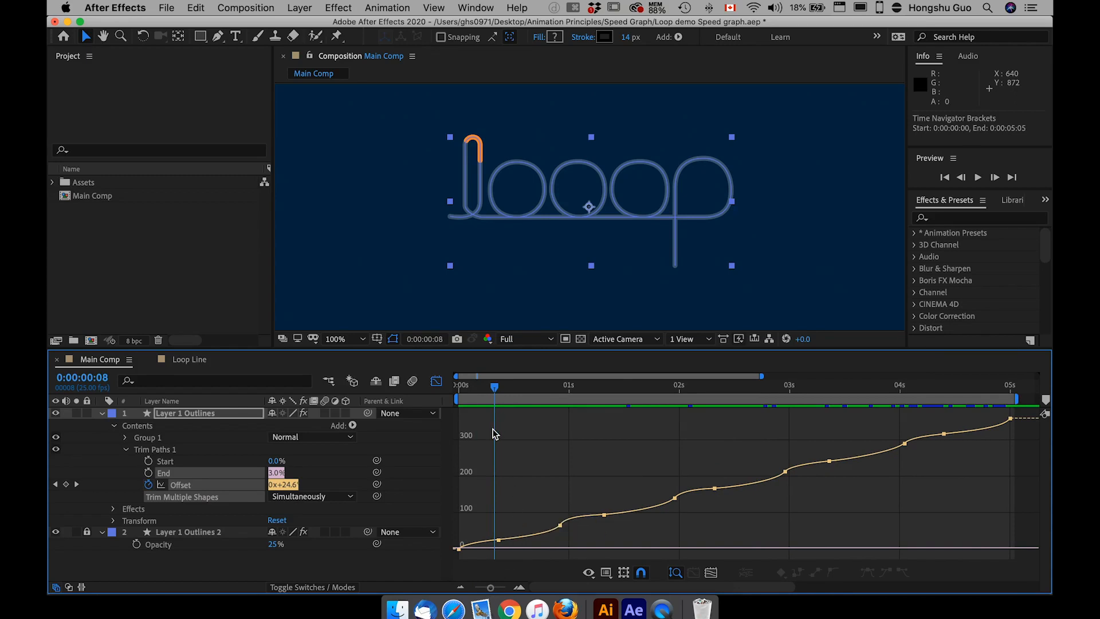
Examine the Offset value curve against the line's motion at the keyframes between 0:00:00:09 and 0:00:02:08
click(500, 389)
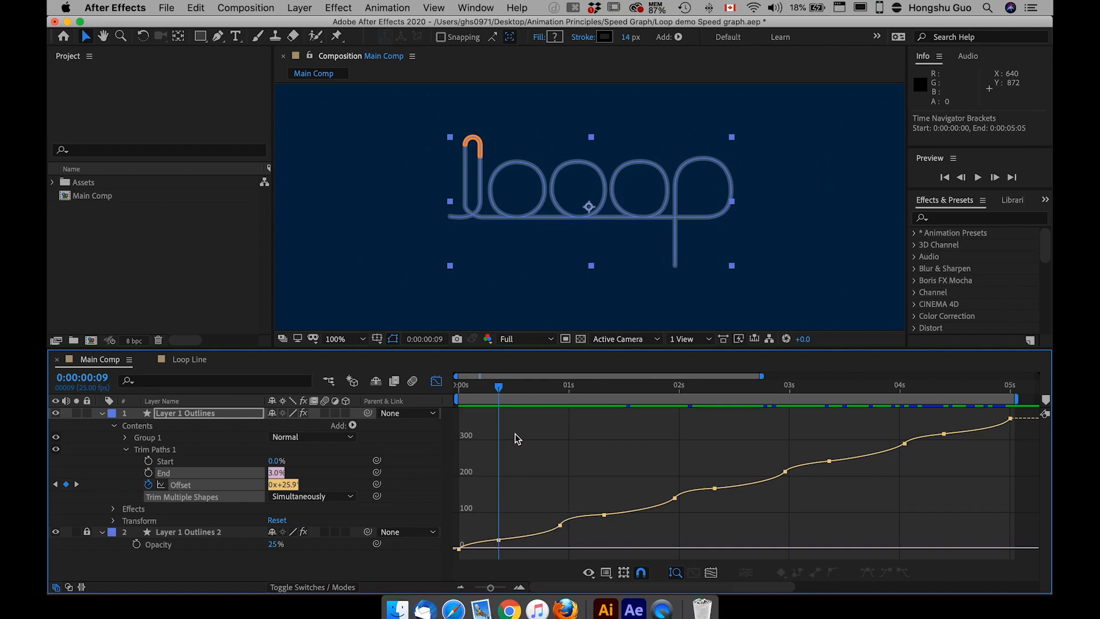
drag(460, 388, 671, 394)
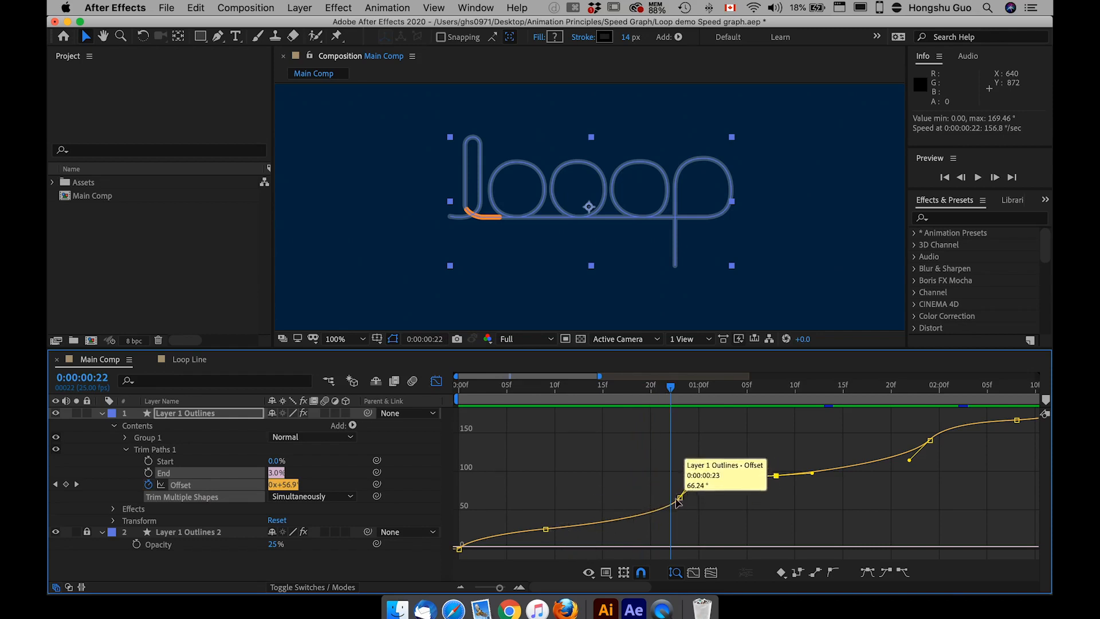
drag(691, 392, 776, 390)
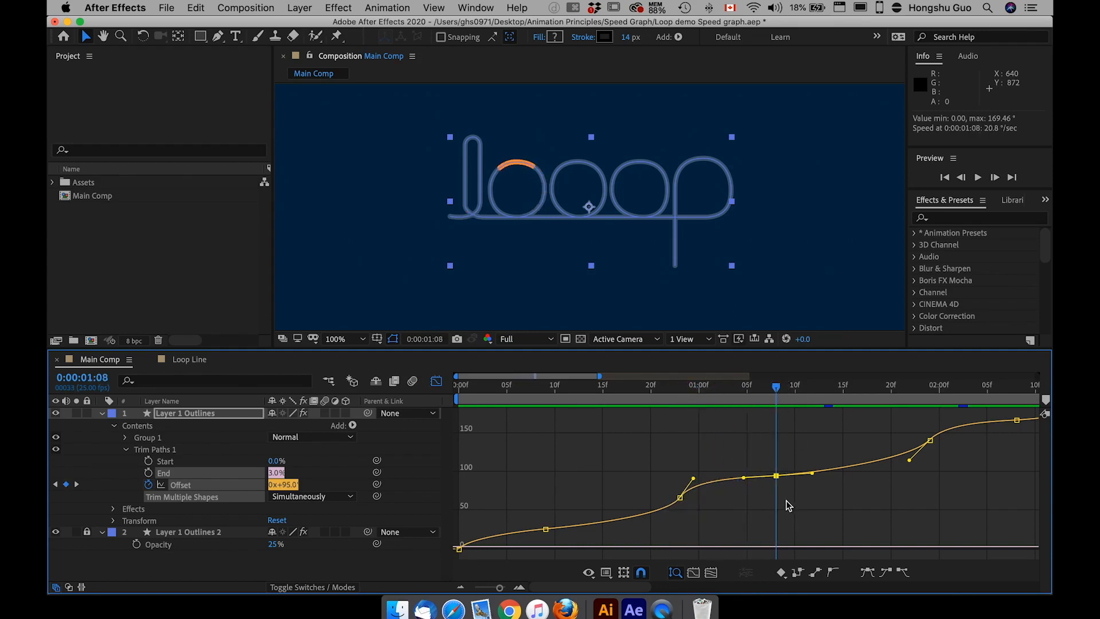
drag(791, 488, 758, 470)
mouse_move(910, 389)
mouse_down()
mouse_move(930, 389)
mouse_move(891, 389)
mouse_move(905, 390)
mouse_up()
scroll(940, 441, right, 5)
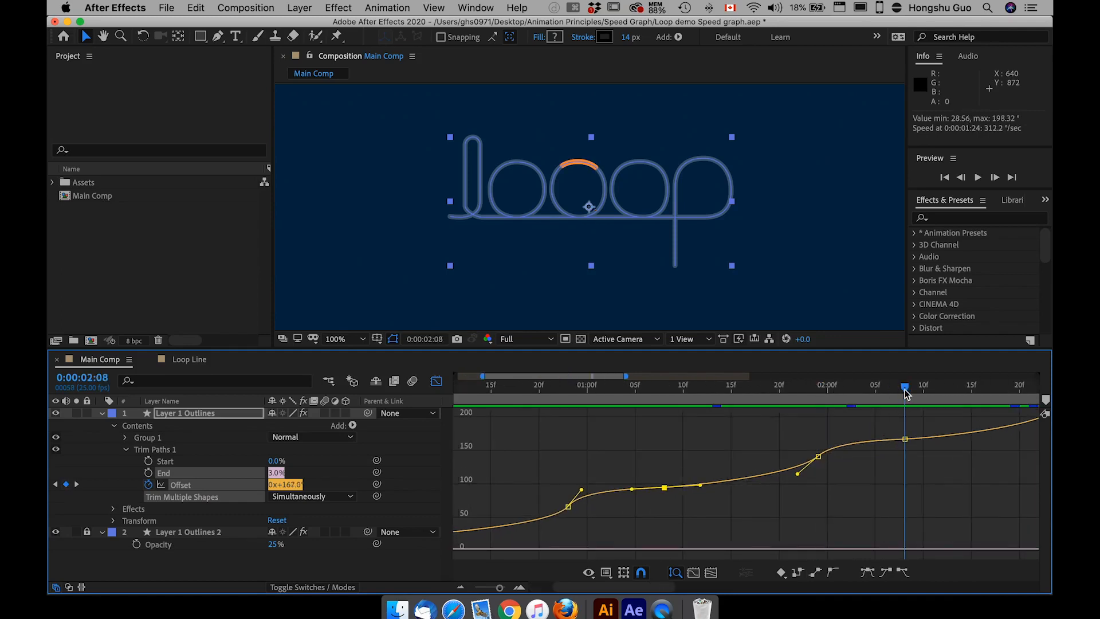
click(915, 453)
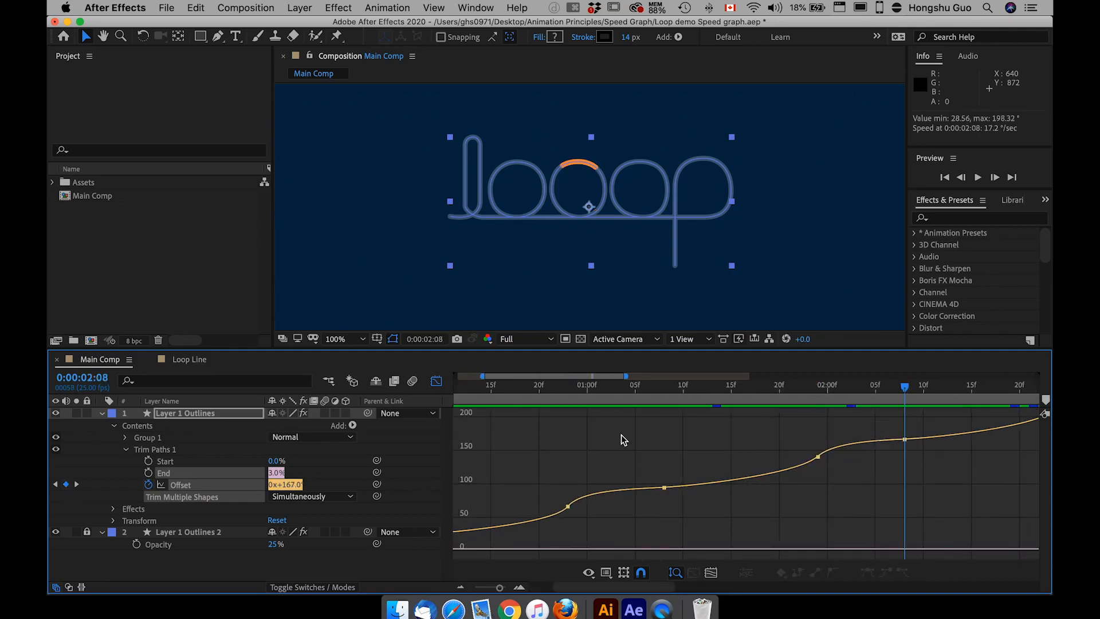
Fit the whole Offset curve in view and switch the Graph Editor to the speed graph
click(607, 576)
click(607, 581)
click(711, 575)
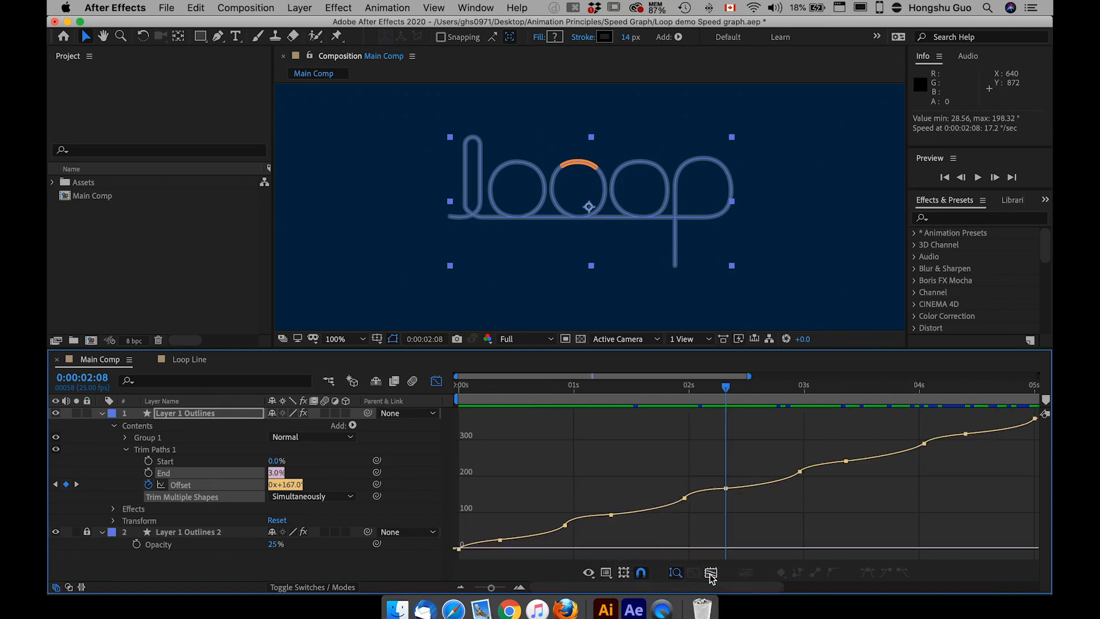
drag(491, 588, 488, 589)
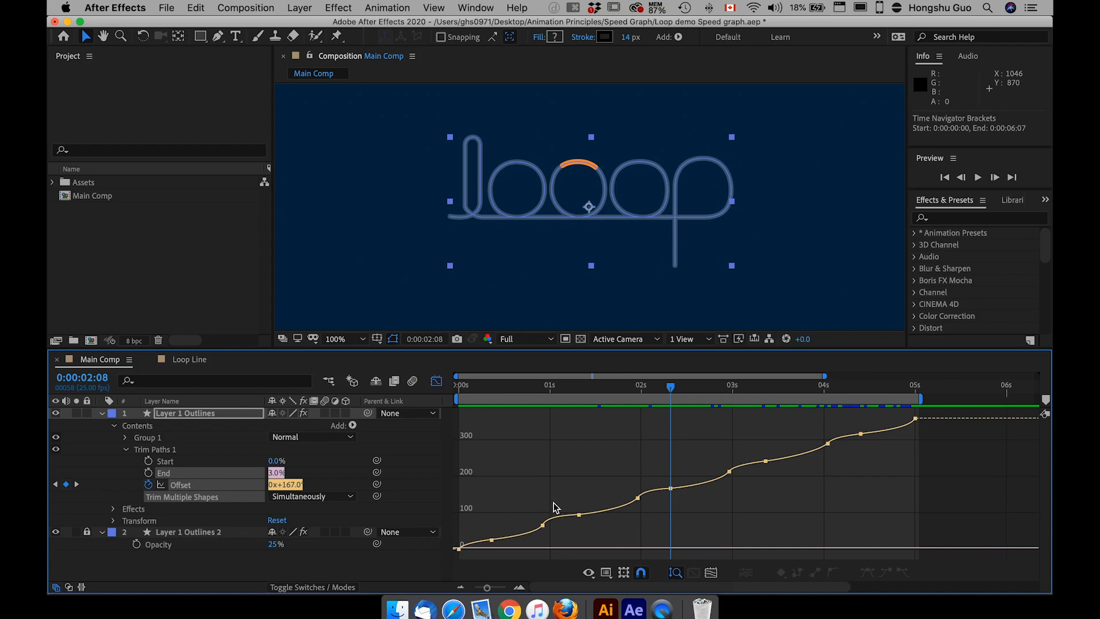
click(606, 572)
click(629, 473)
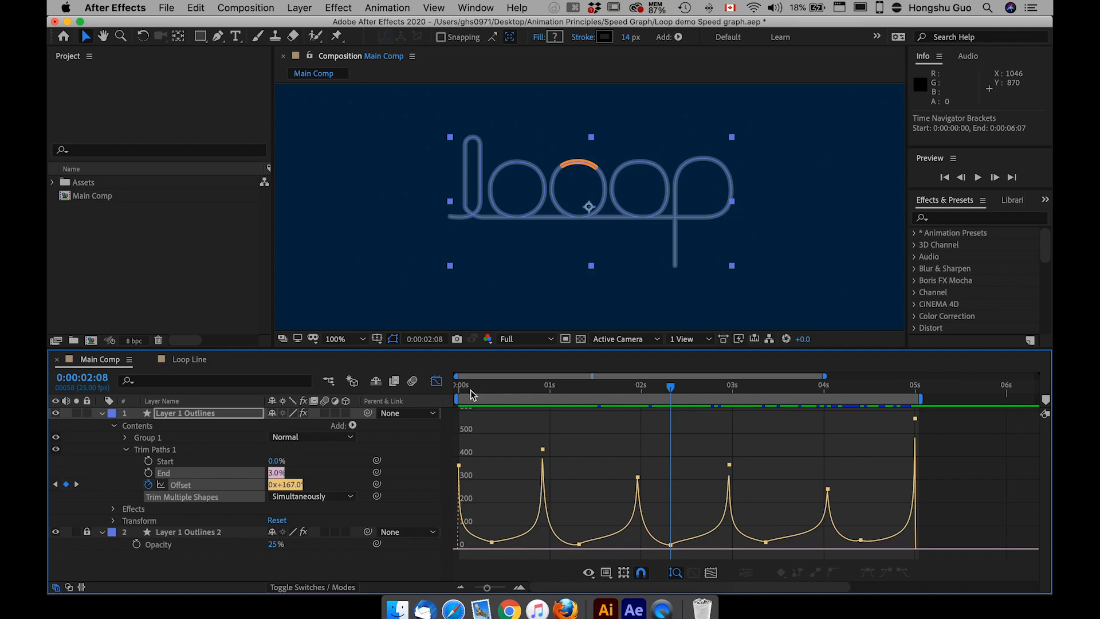
Scrub through the animation on the speed graph, return to 0:00:00:00, and make the timeline area taller
drag(463, 388, 784, 396)
key(Home)
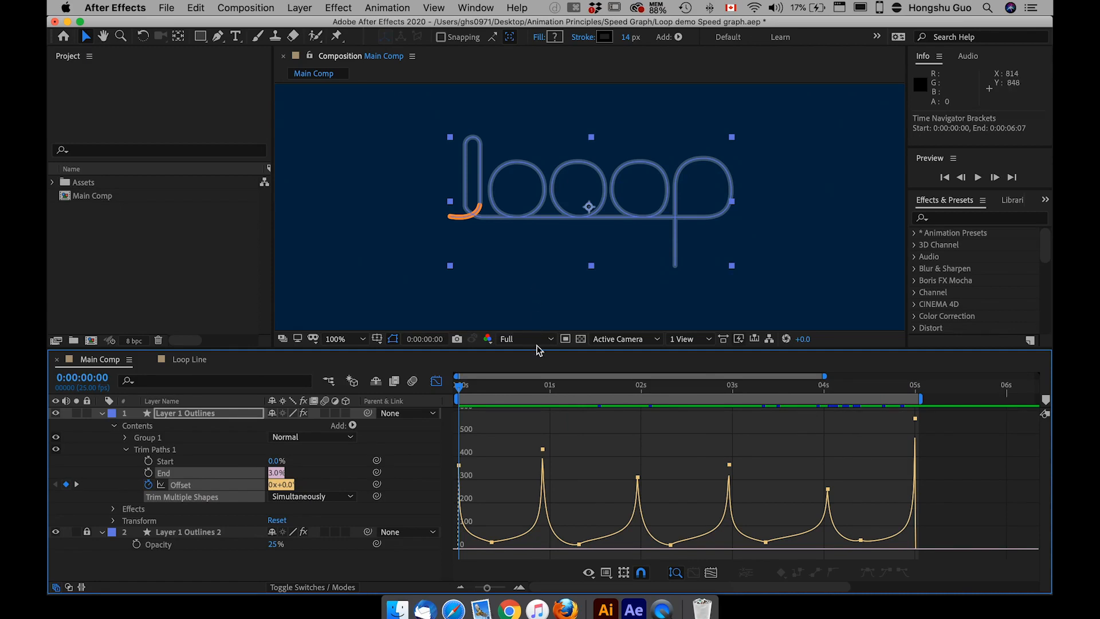
drag(538, 348, 538, 299)
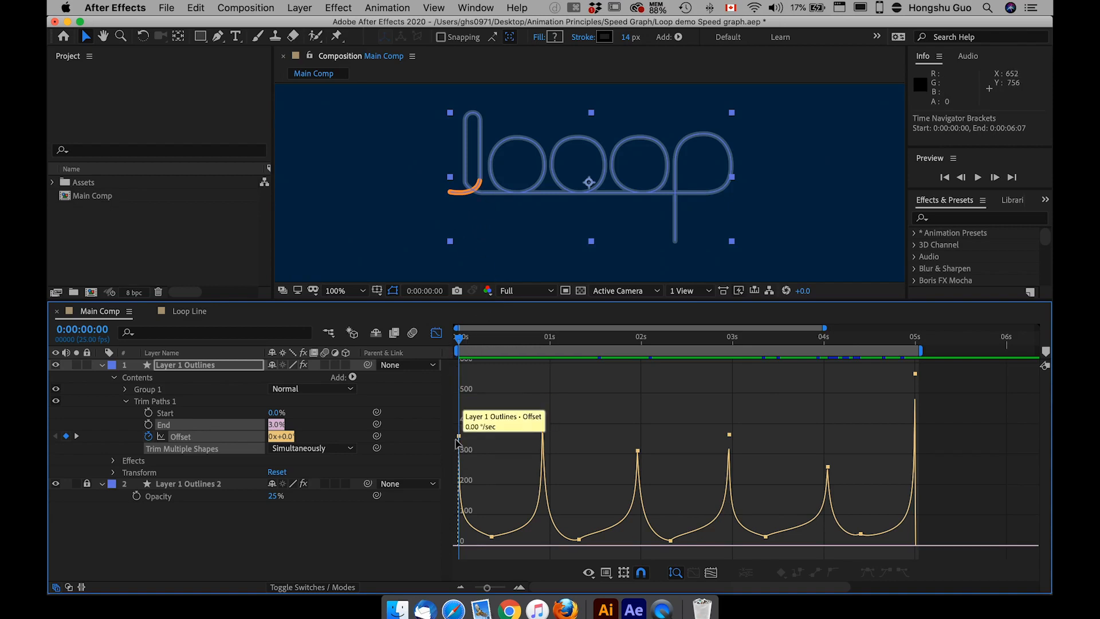
Compare the speed graph's peaks and valleys with the line's position at 0:00:00:09, 0:00:00:23 and 0:00:01:08, then return to the start
drag(474, 336, 493, 342)
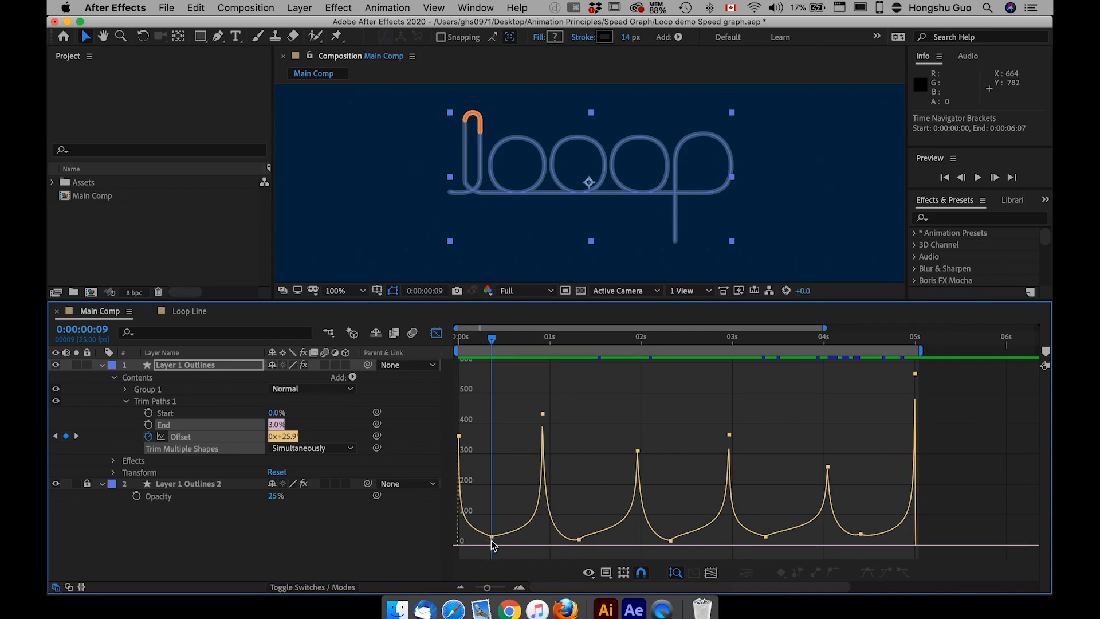
mouse_move(494, 541)
drag(494, 343, 543, 341)
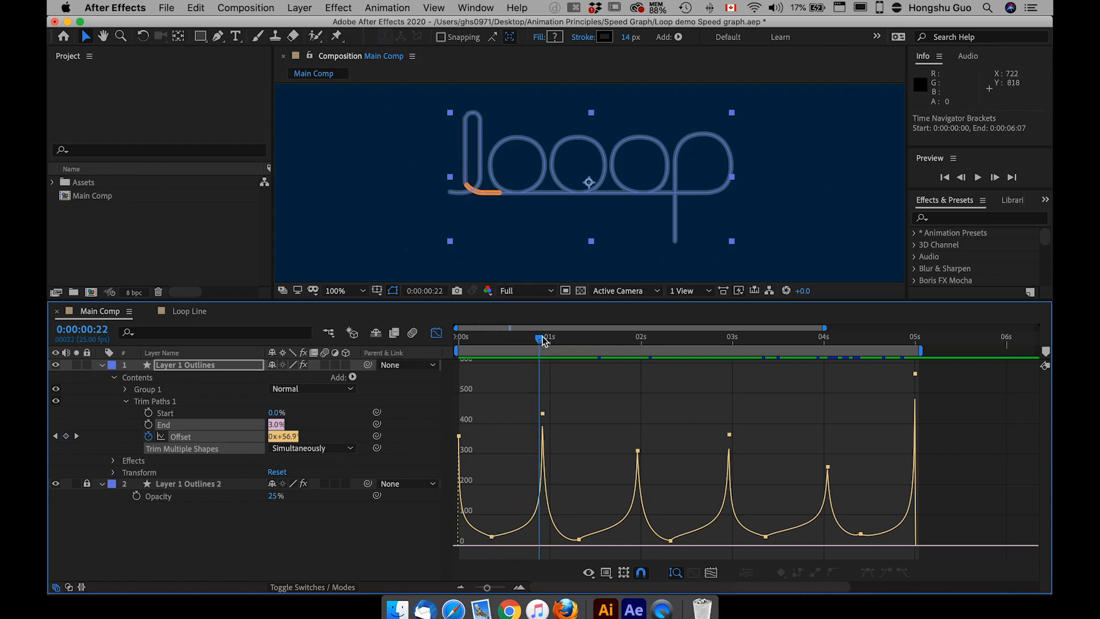
mouse_move(543, 436)
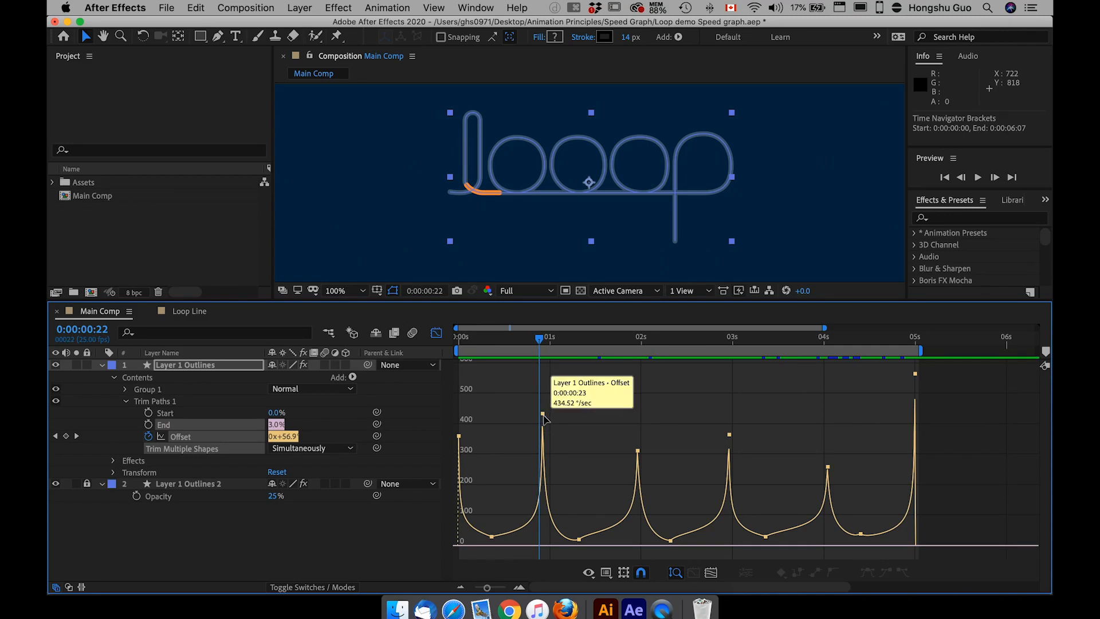
click(544, 340)
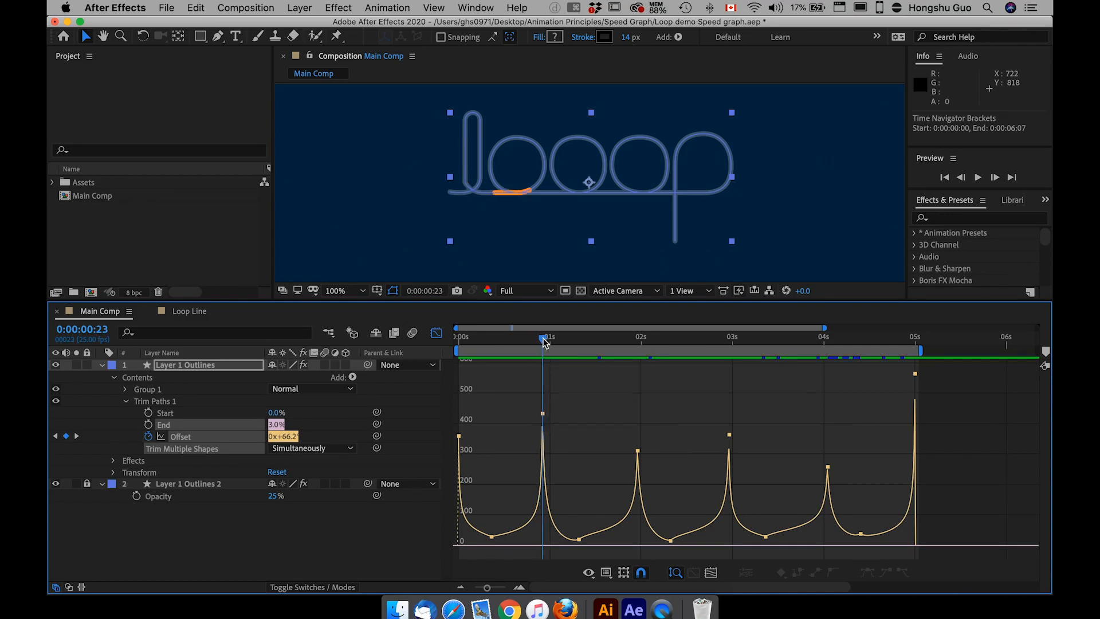
mouse_move(543, 415)
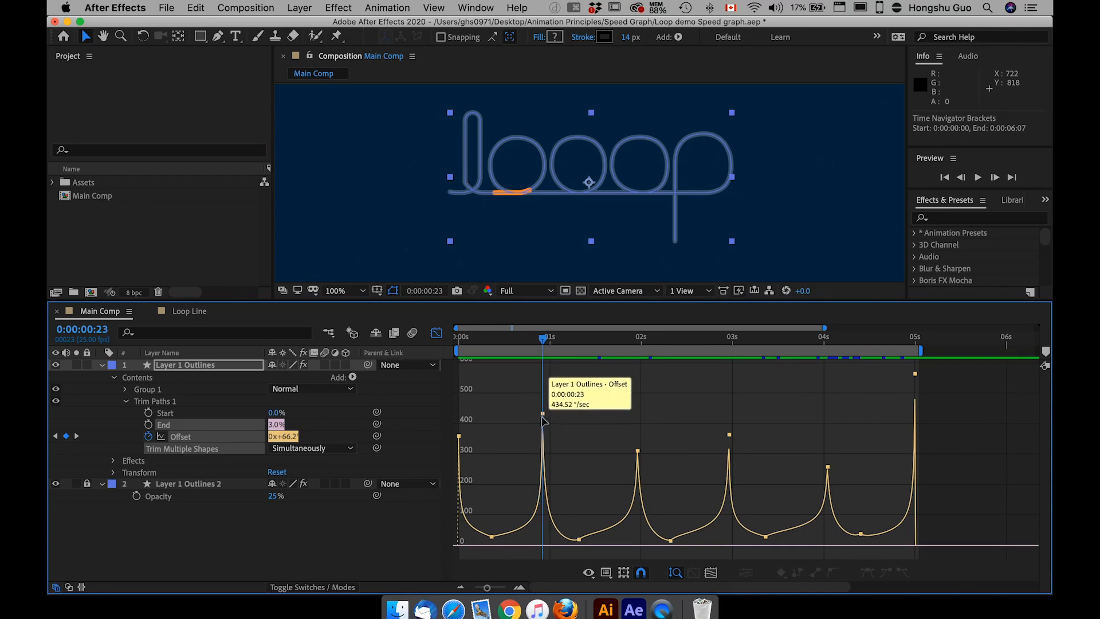
mouse_move(545, 345)
mouse_down()
mouse_move(583, 345)
mouse_move(524, 344)
mouse_move(548, 346)
mouse_up()
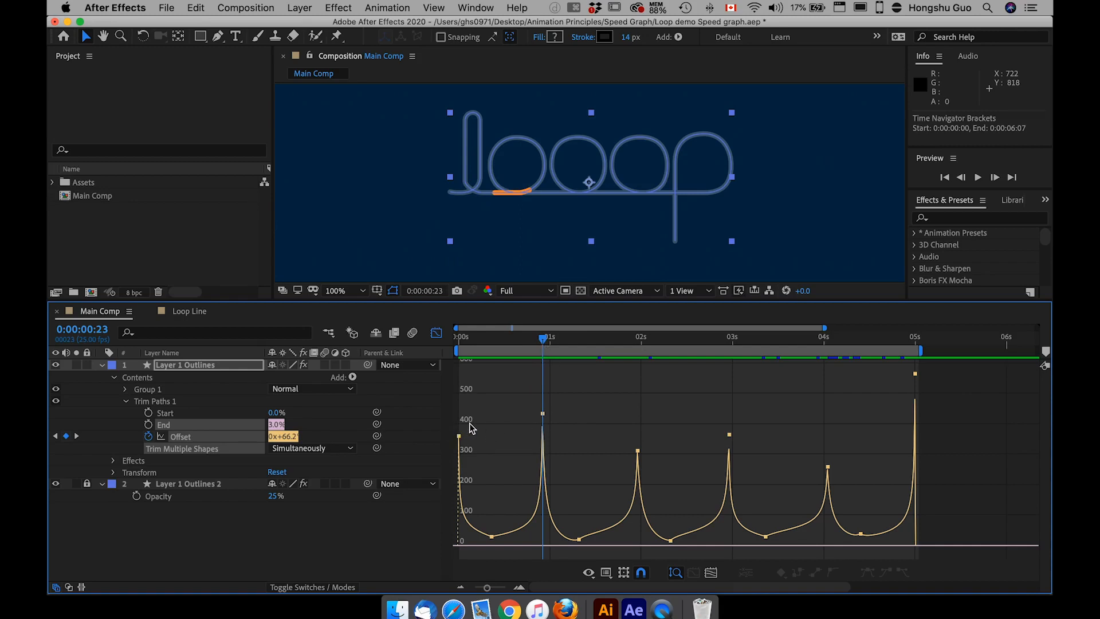
drag(545, 339, 581, 339)
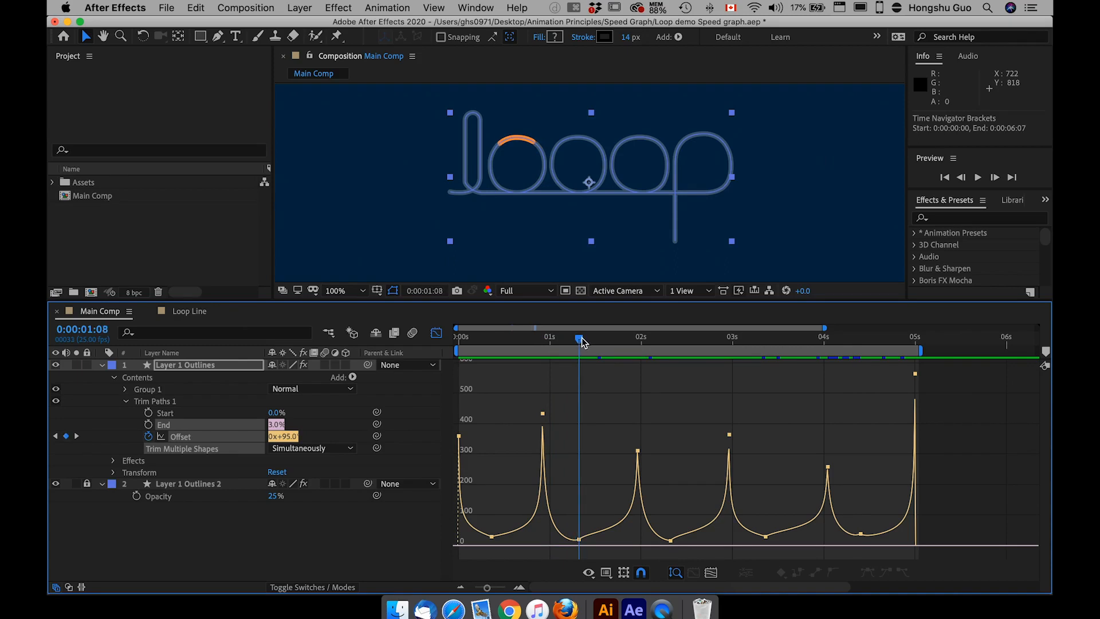
mouse_move(650, 507)
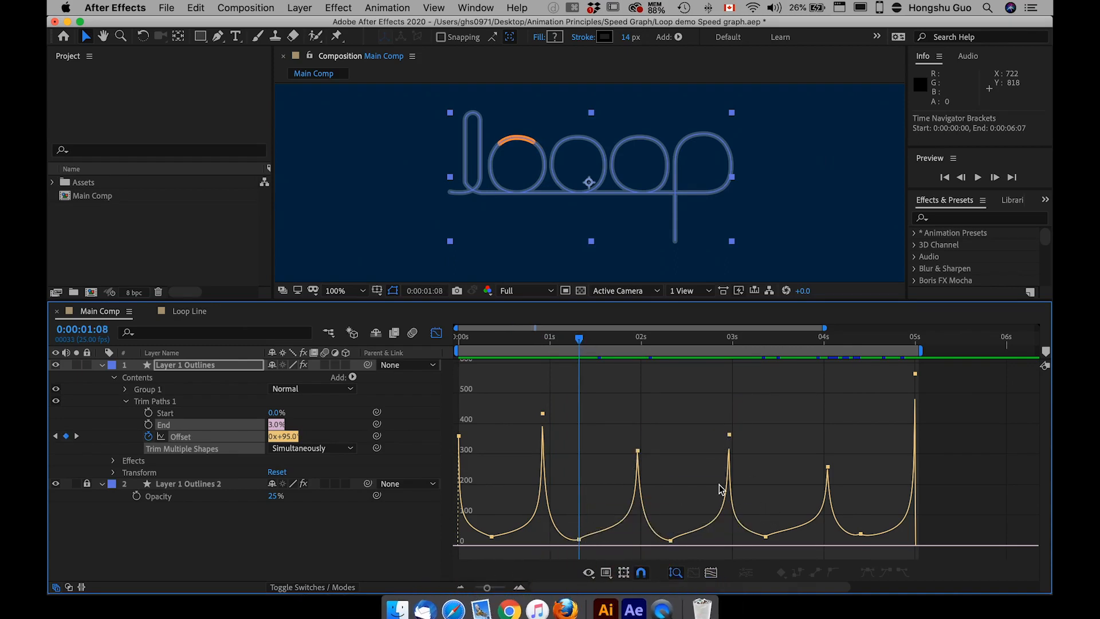
mouse_move(572, 338)
mouse_down()
mouse_move(468, 344)
mouse_move(707, 343)
mouse_move(424, 354)
mouse_up()
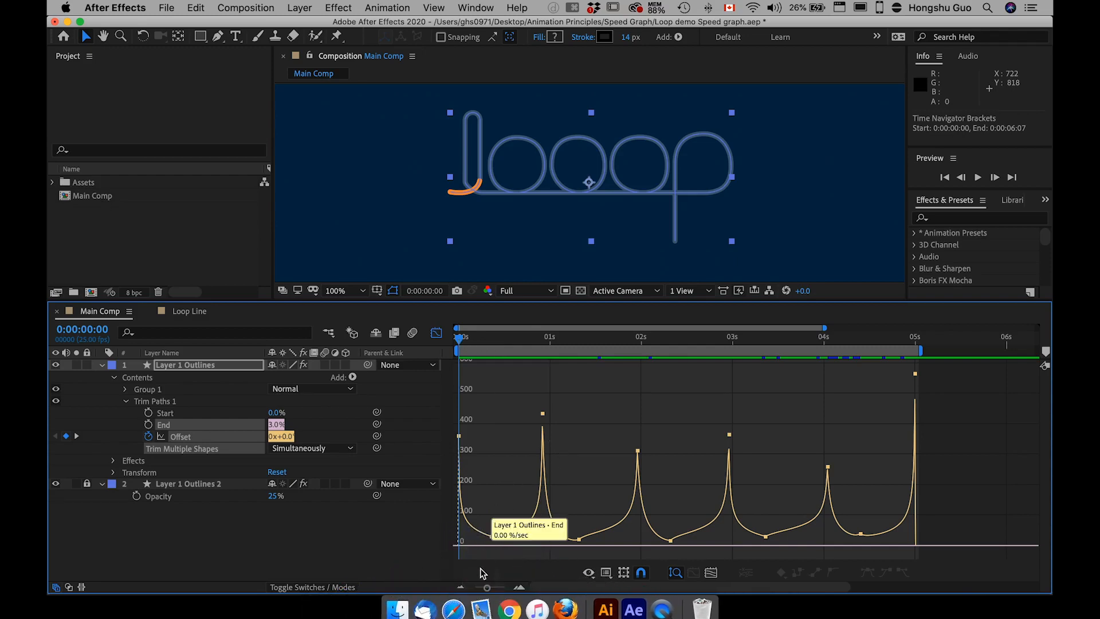
Select all Offset keyframes, return to the layer bar view, and convert the eased keyframes to linear interpolation
drag(487, 588, 481, 587)
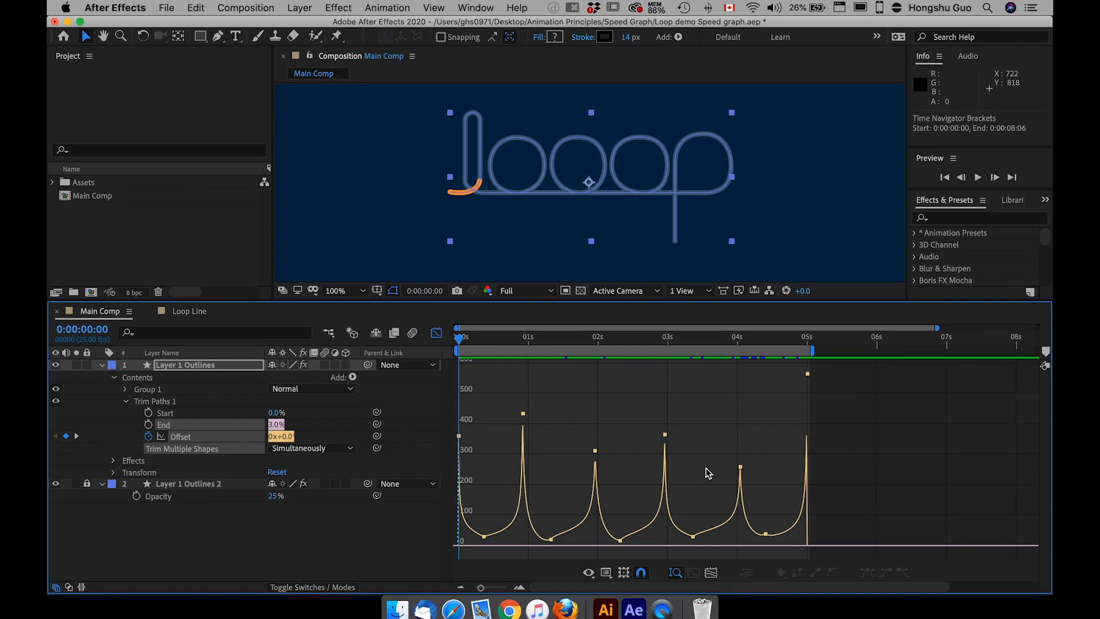
click(188, 439)
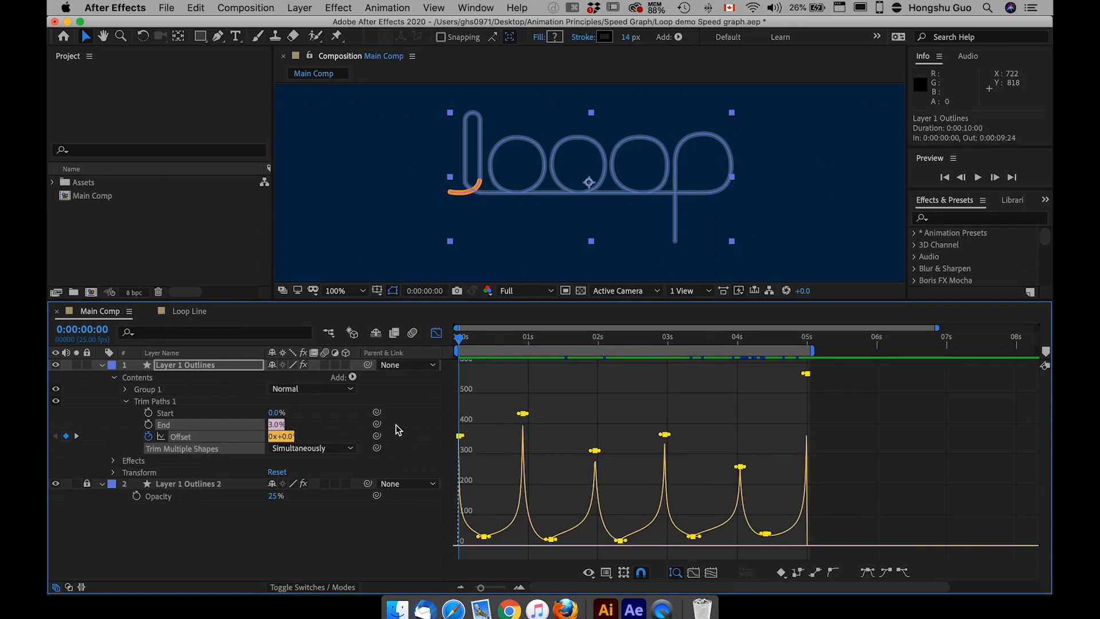
click(436, 333)
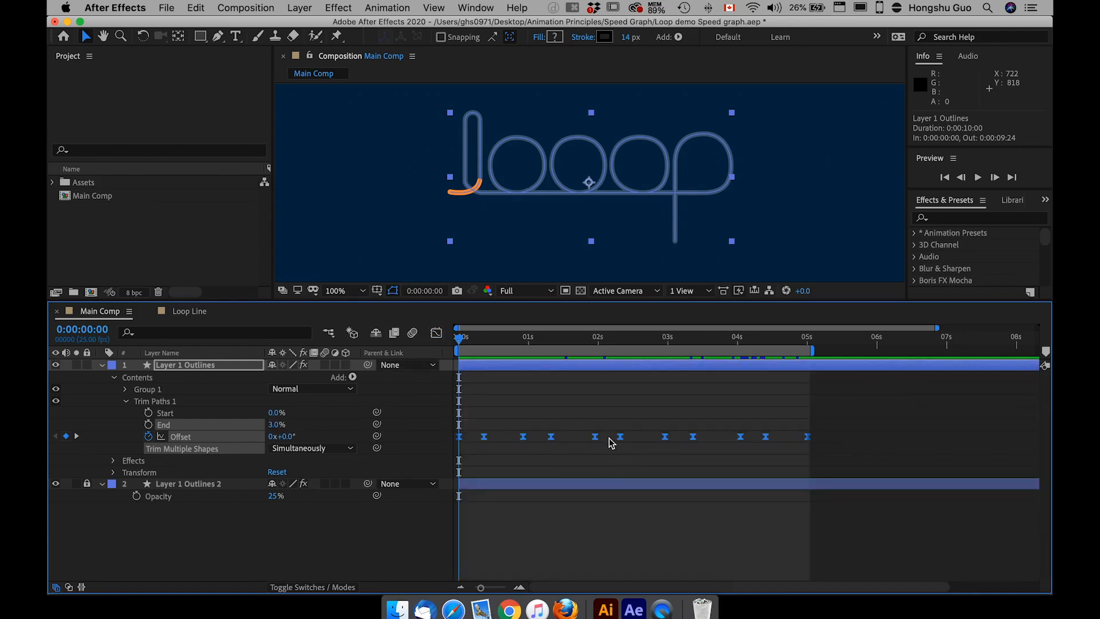
super+click(596, 437)
click(723, 417)
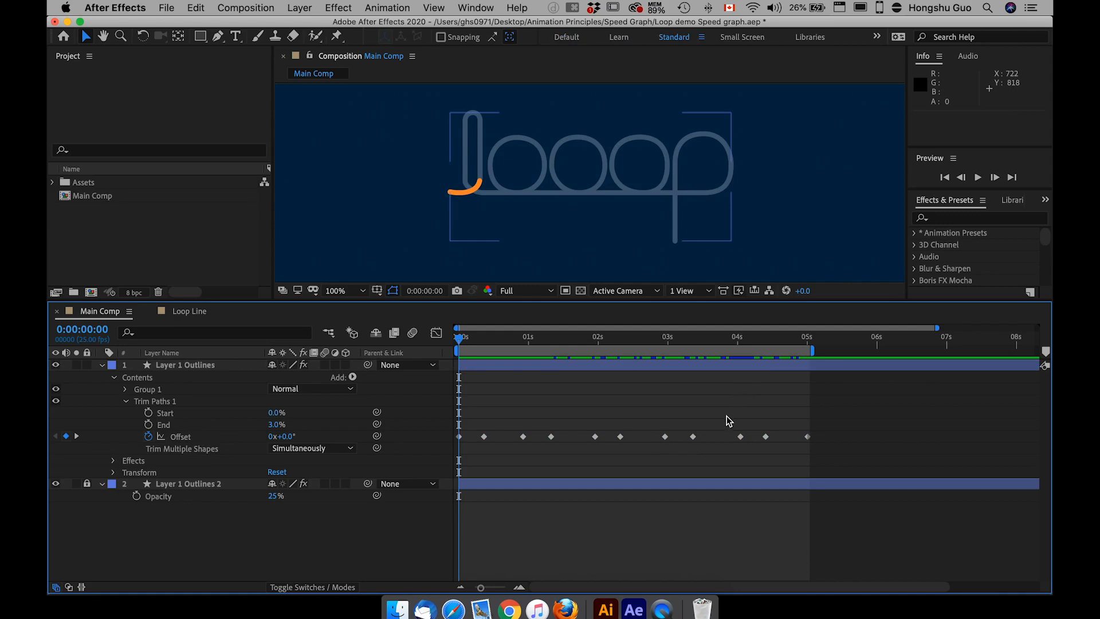
Display the Trim Paths Offset keyframes alone in the Graph Editor as a speed graph
drag(817, 423, 474, 457)
drag(838, 425, 459, 460)
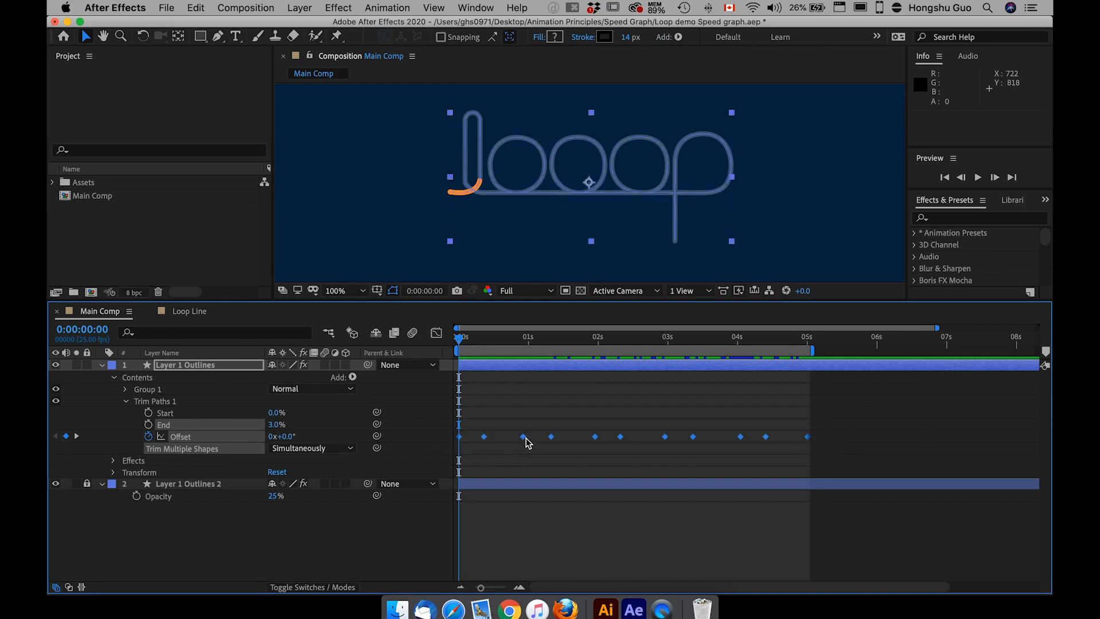
click(436, 333)
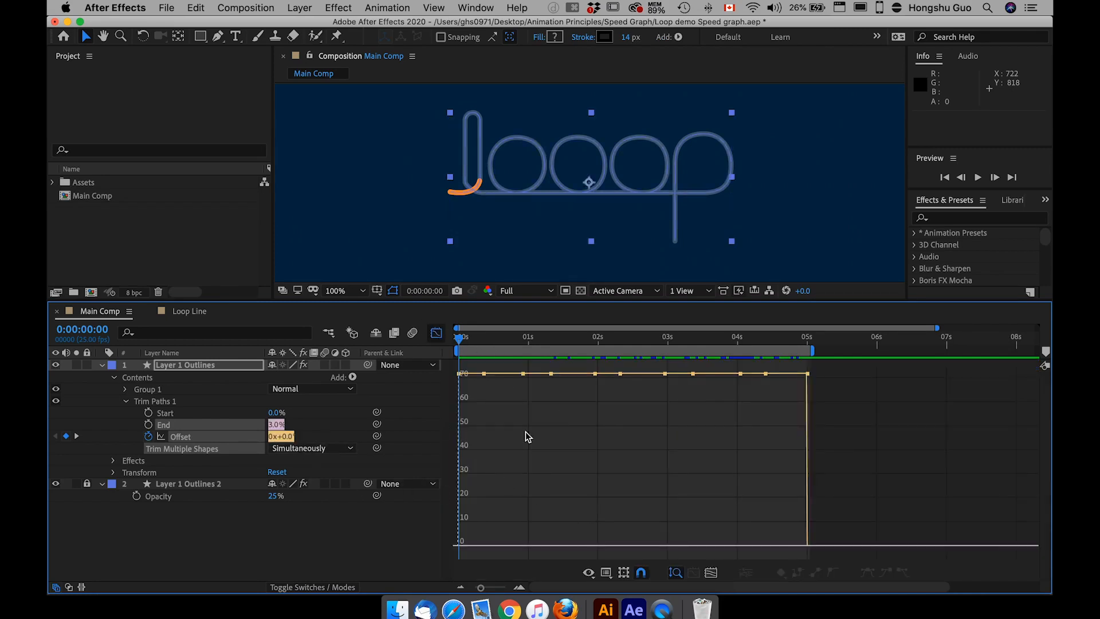
click(590, 573)
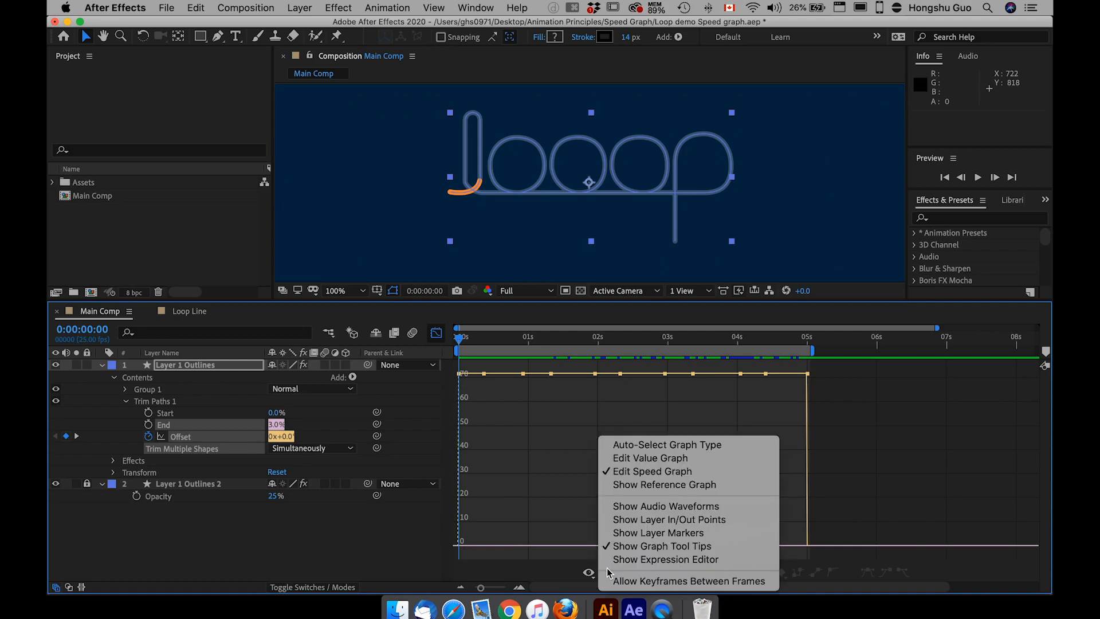
click(642, 474)
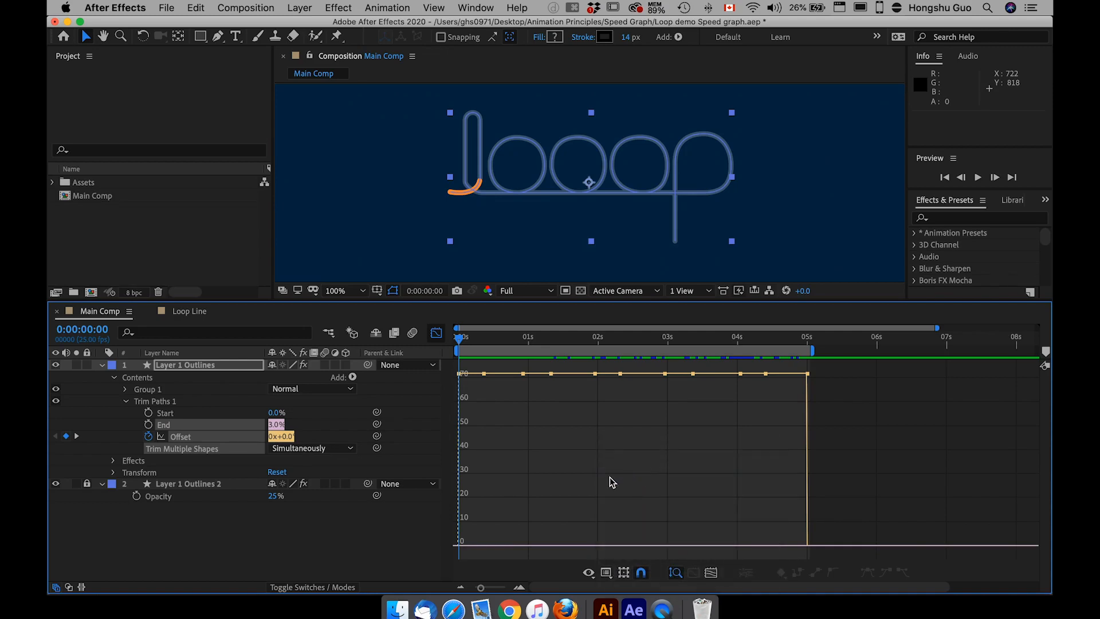
click(226, 440)
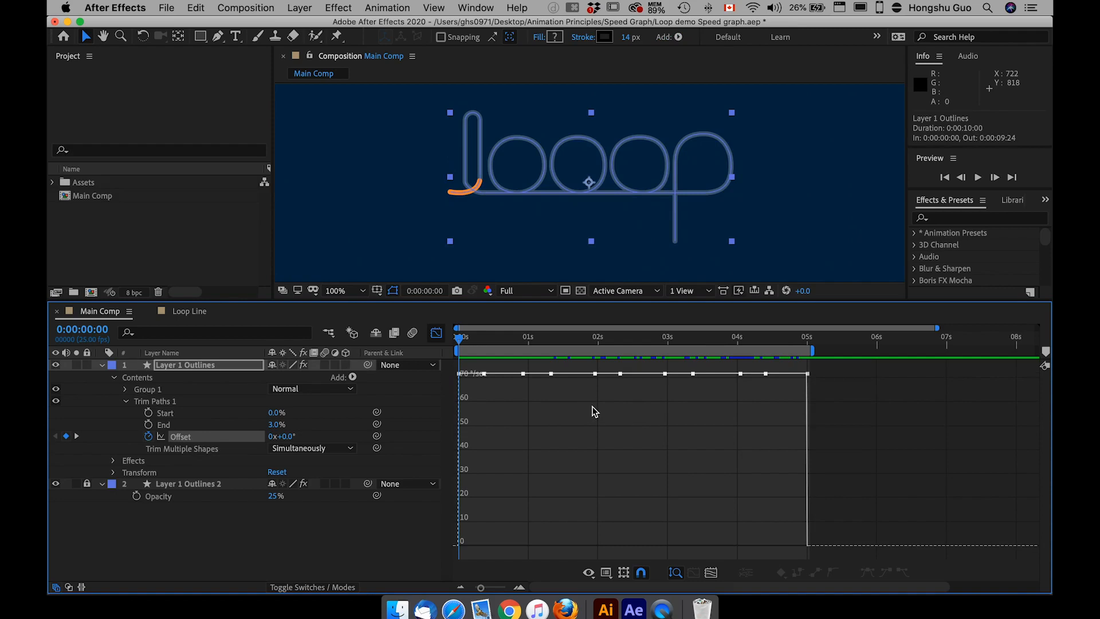
Raise the first Offset keyframe's speed to about 111 °/sec and move the current time to 0:00:00:09
drag(828, 373, 447, 397)
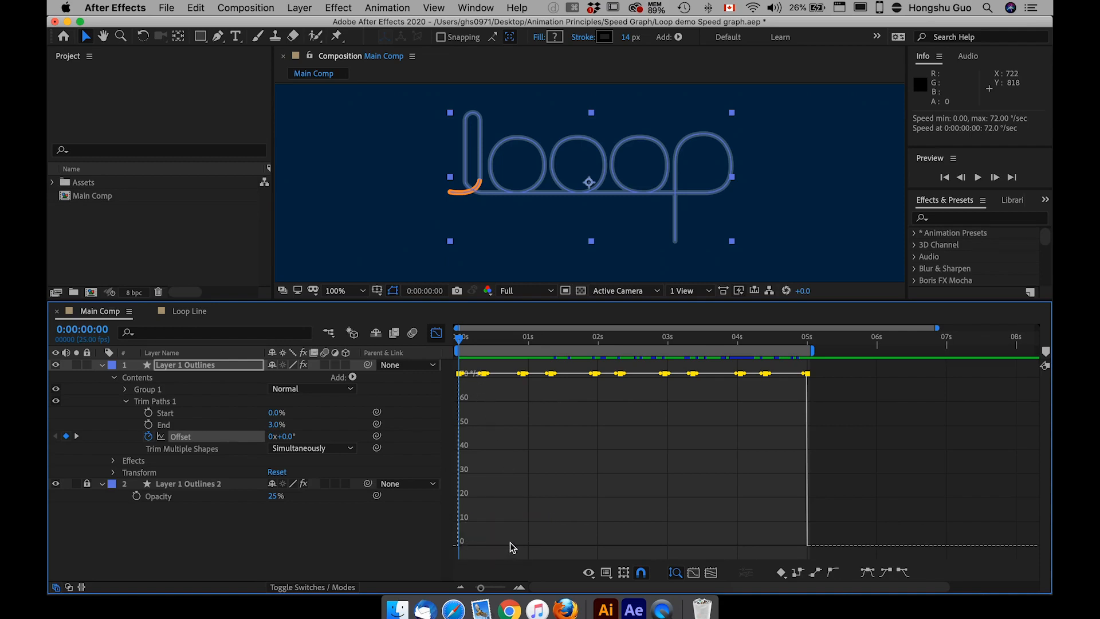
click(516, 484)
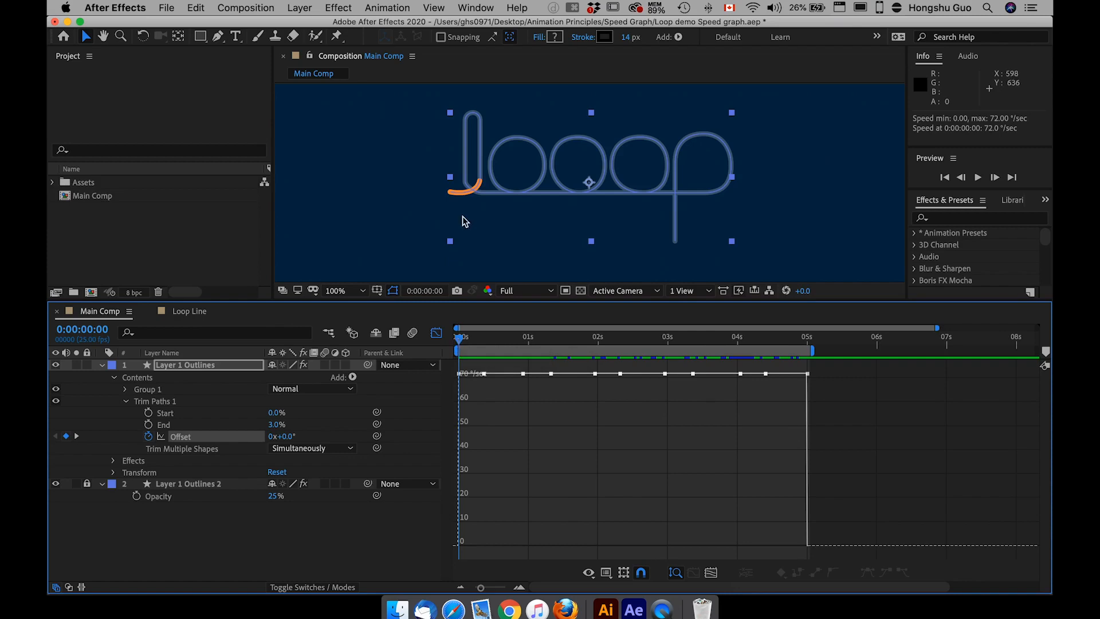
mouse_move(463, 379)
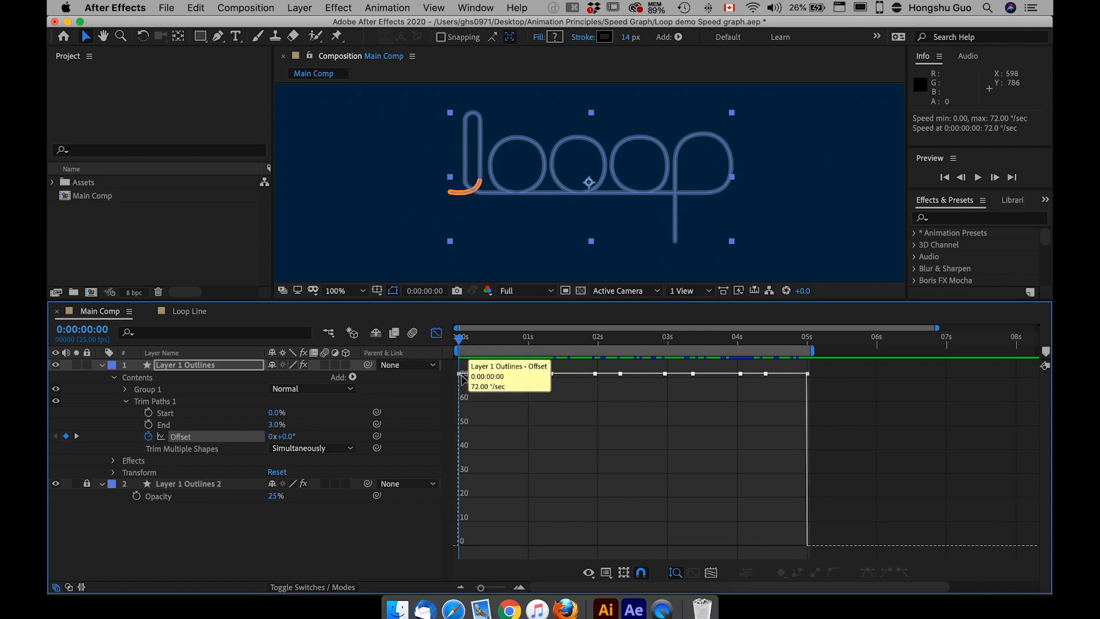
drag(462, 376, 484, 341)
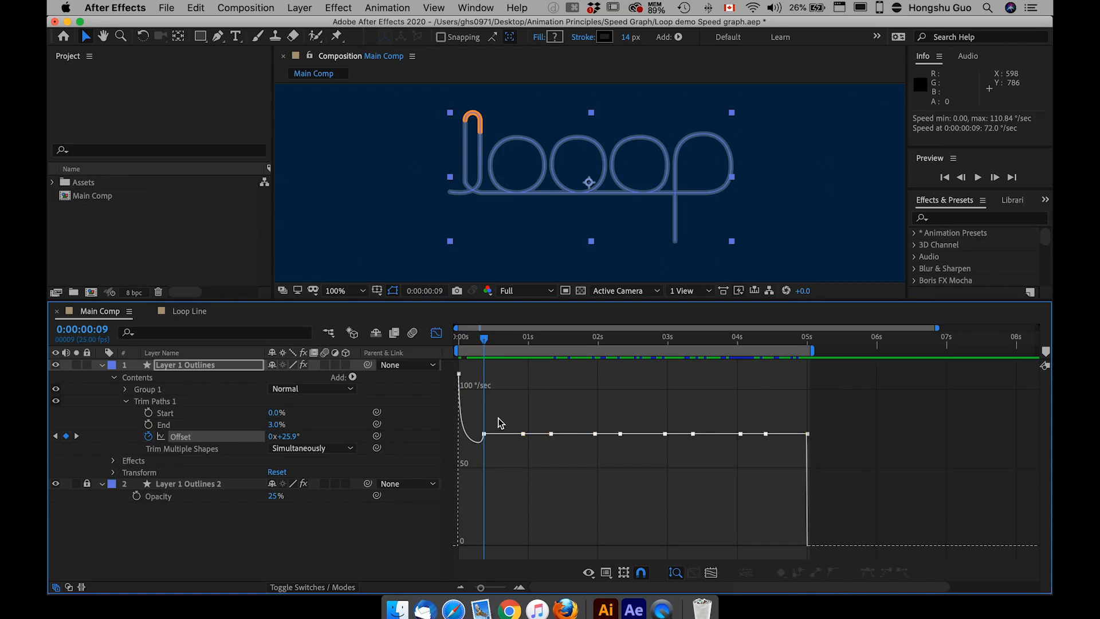
Try lowering the outgoing speed of the 0:00:00:09 keyframe to about 26.6 °/sec and undo the change
click(481, 436)
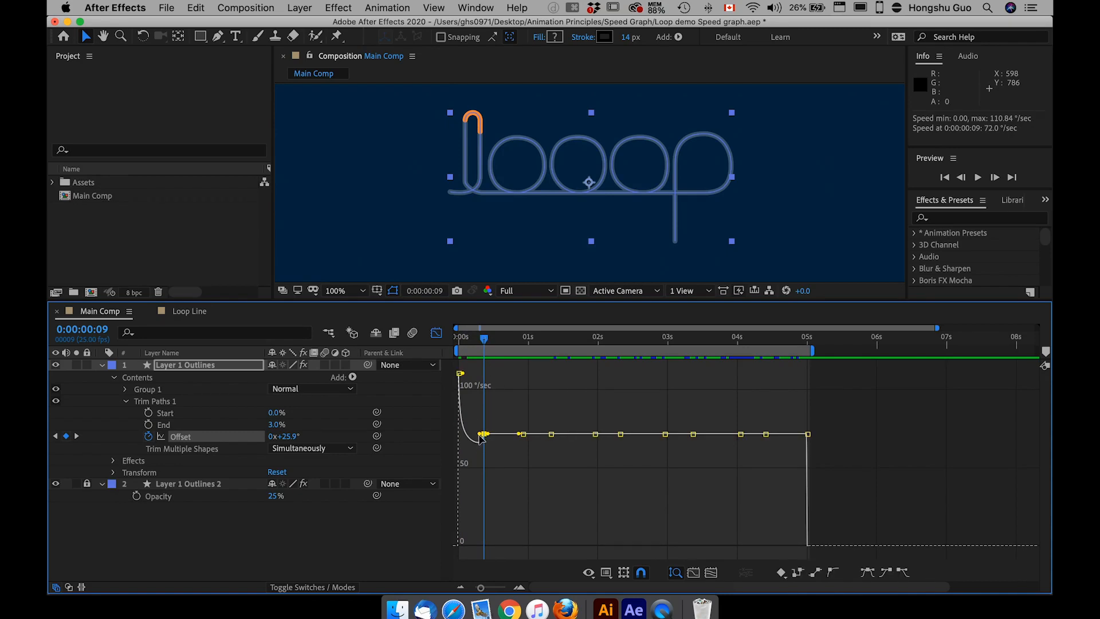
drag(486, 437, 493, 504)
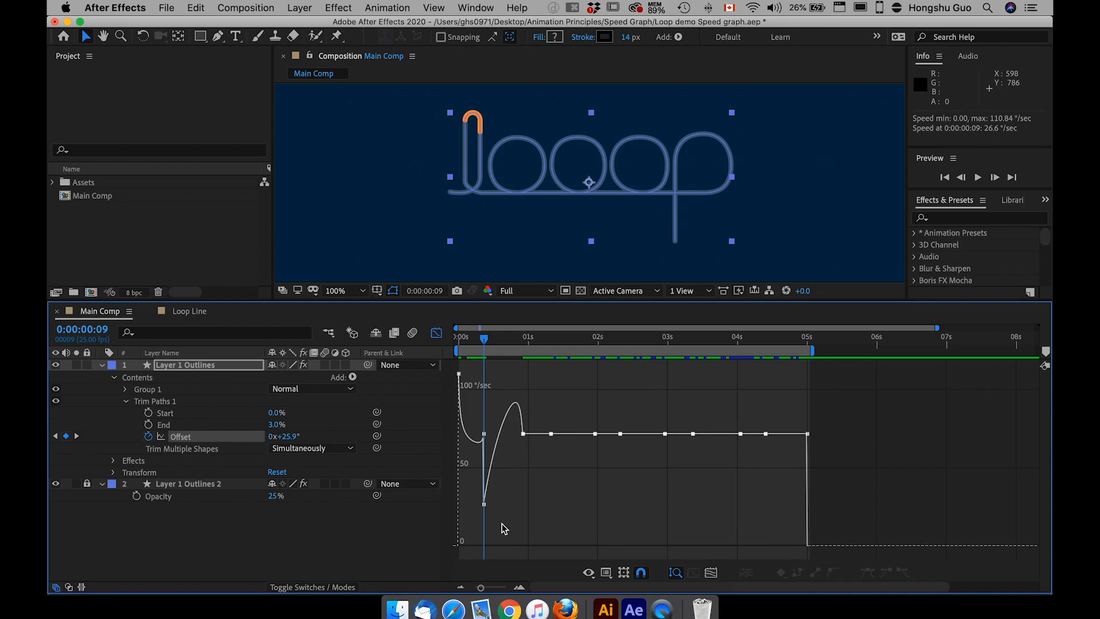
key(super+z)
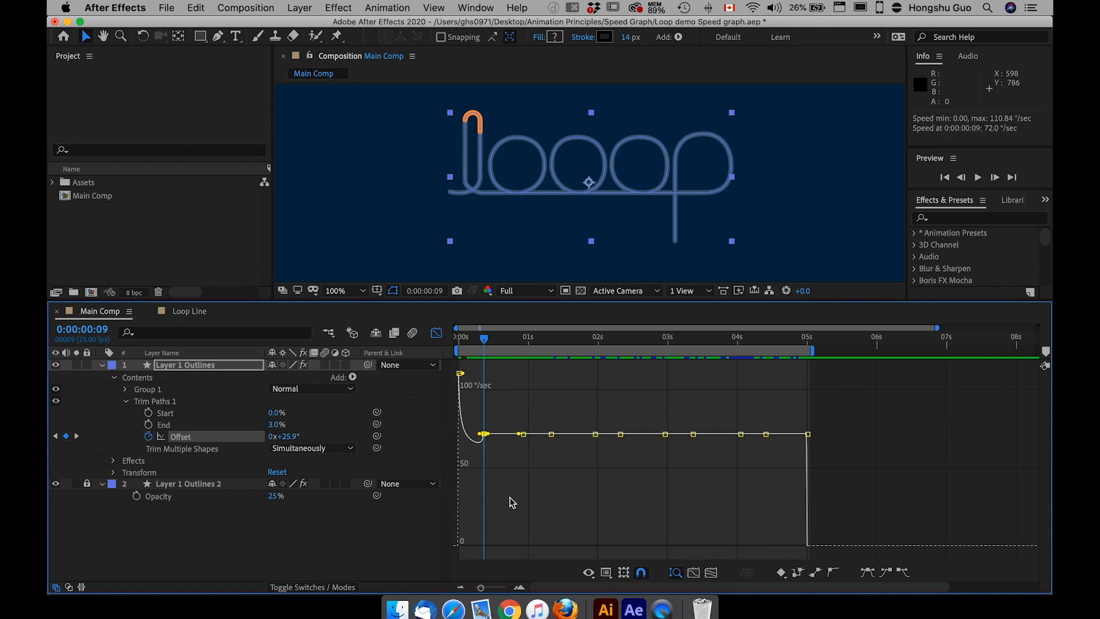
Convert the Offset keyframes at 0:00:00:09, 0:00:00:23 and 0:00:01:08 to Auto Bezier, one at a time
drag(511, 462, 494, 446)
click(473, 431)
click(834, 573)
click(523, 434)
click(834, 573)
drag(545, 421, 592, 480)
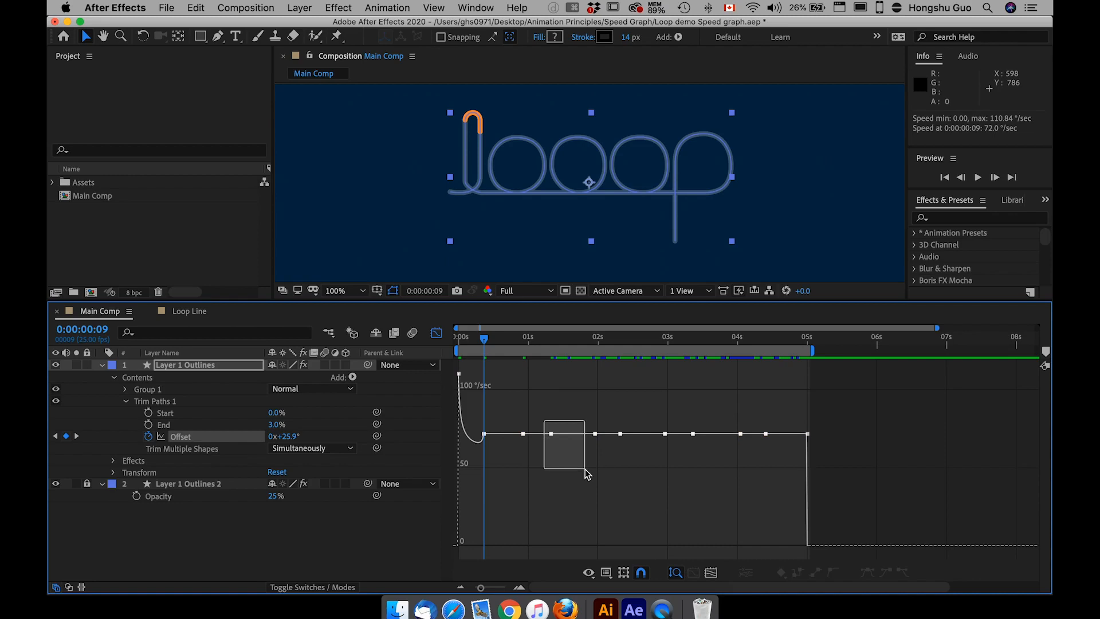
click(832, 573)
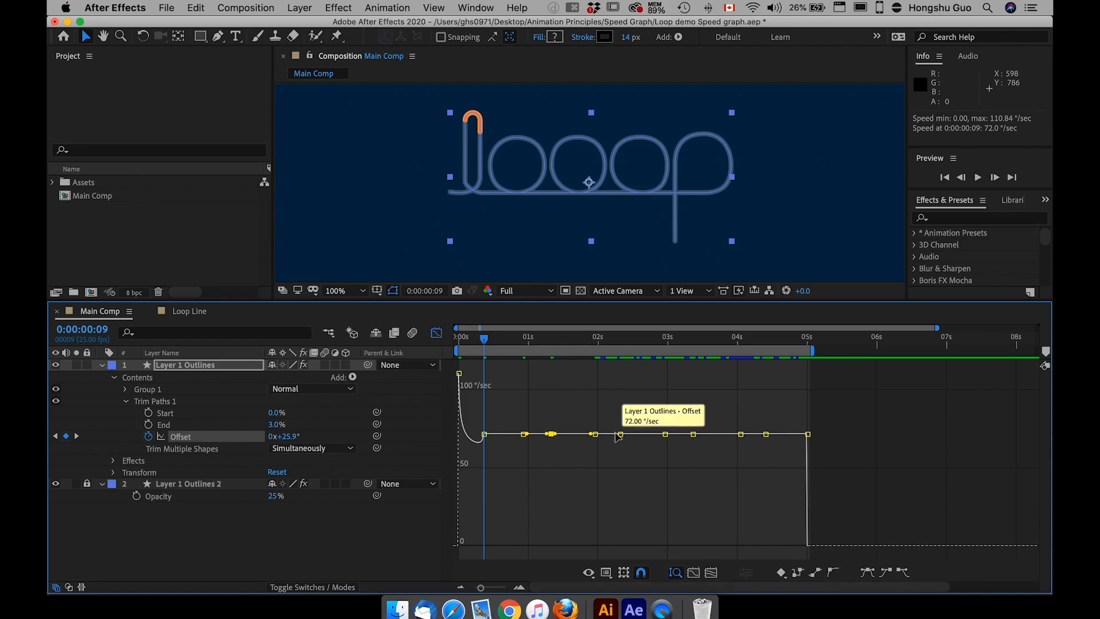
Convert the Offset keyframes from 0:00:02:24 through the second-to-last one to Auto Bezier
click(584, 423)
double_click(596, 435)
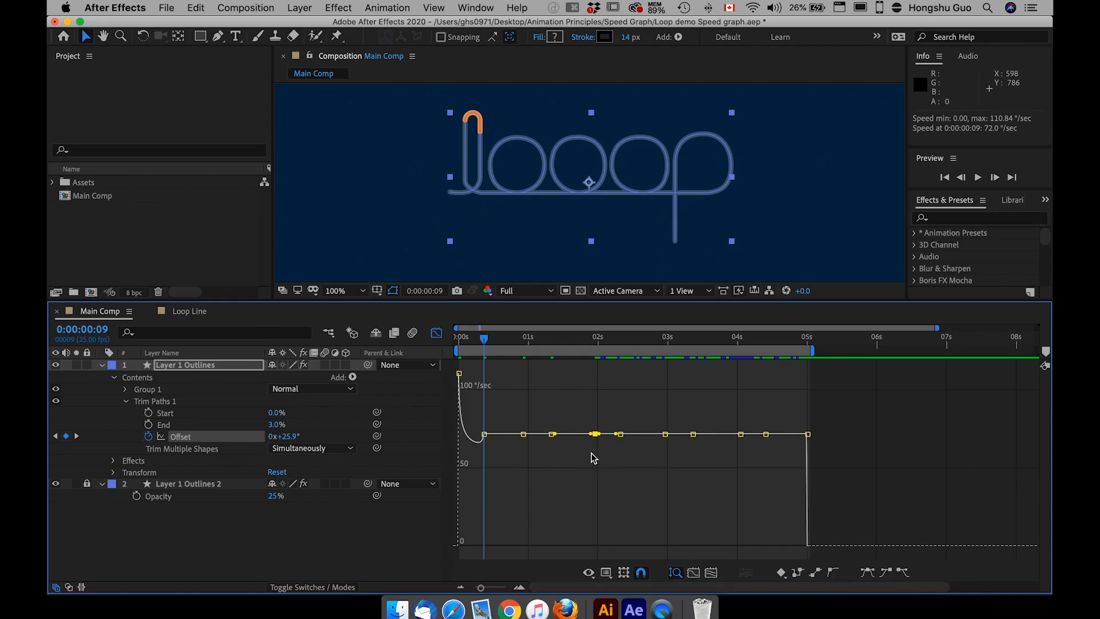
drag(596, 434, 687, 459)
click(818, 568)
drag(684, 404, 717, 462)
click(834, 573)
drag(717, 404, 752, 463)
click(834, 572)
drag(759, 417, 781, 461)
click(833, 572)
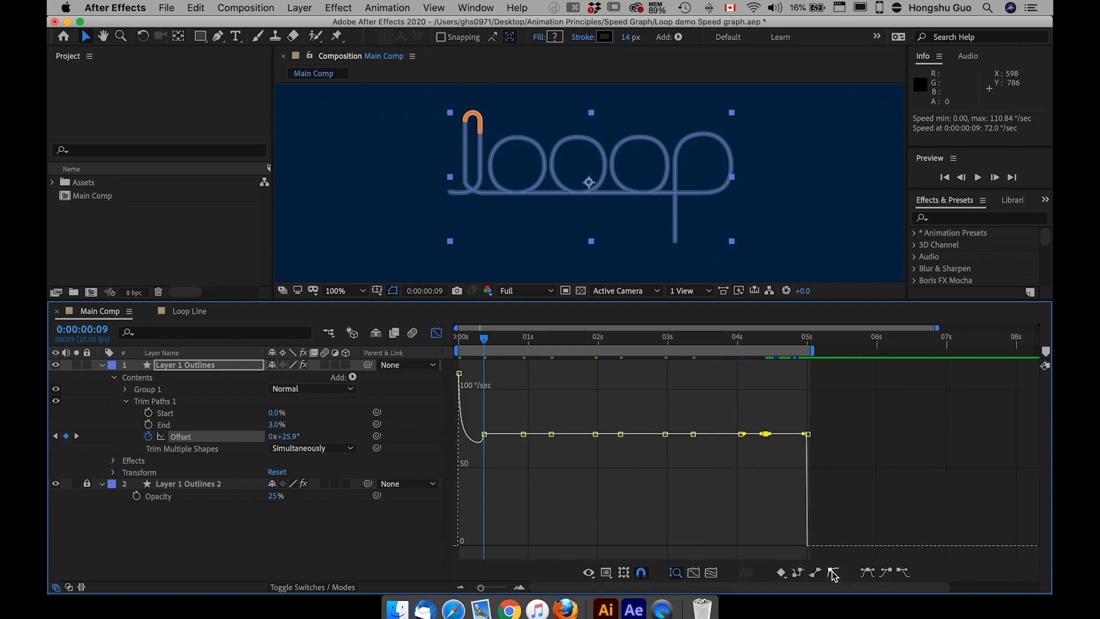
Lower the 0:00:00:09 keyframe's speed to about 8.6 °/sec and raise the 0:00:00:23 keyframe's to about 137.6 °/sec
drag(484, 435, 484, 537)
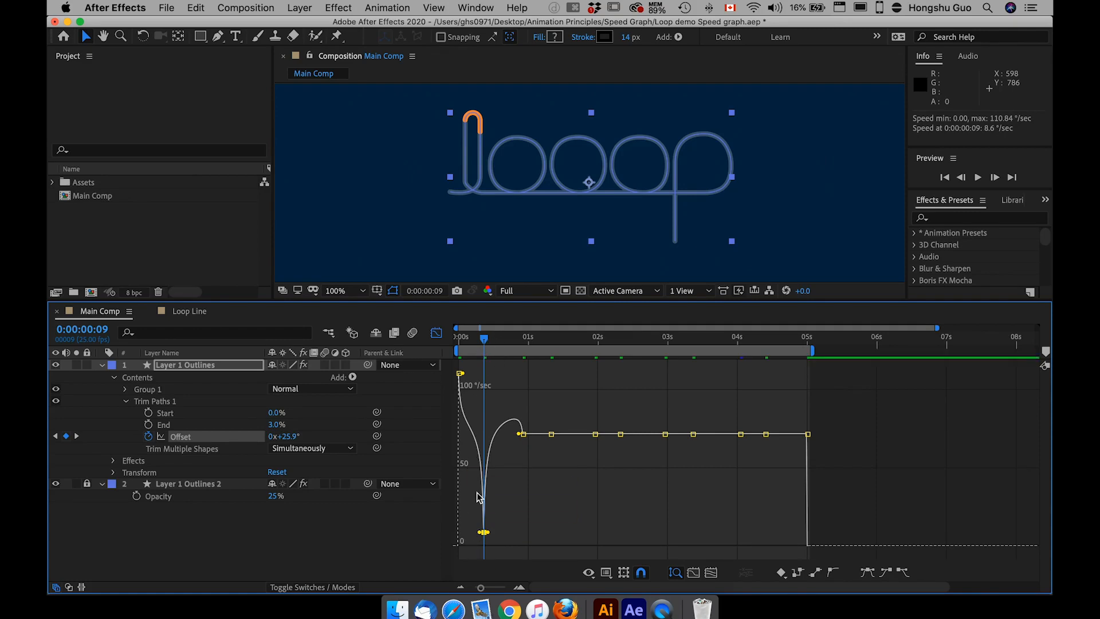
drag(484, 342, 523, 342)
mouse_move(542, 480)
mouse_down()
mouse_move(513, 421)
mouse_move(519, 348)
mouse_move(521, 381)
mouse_up()
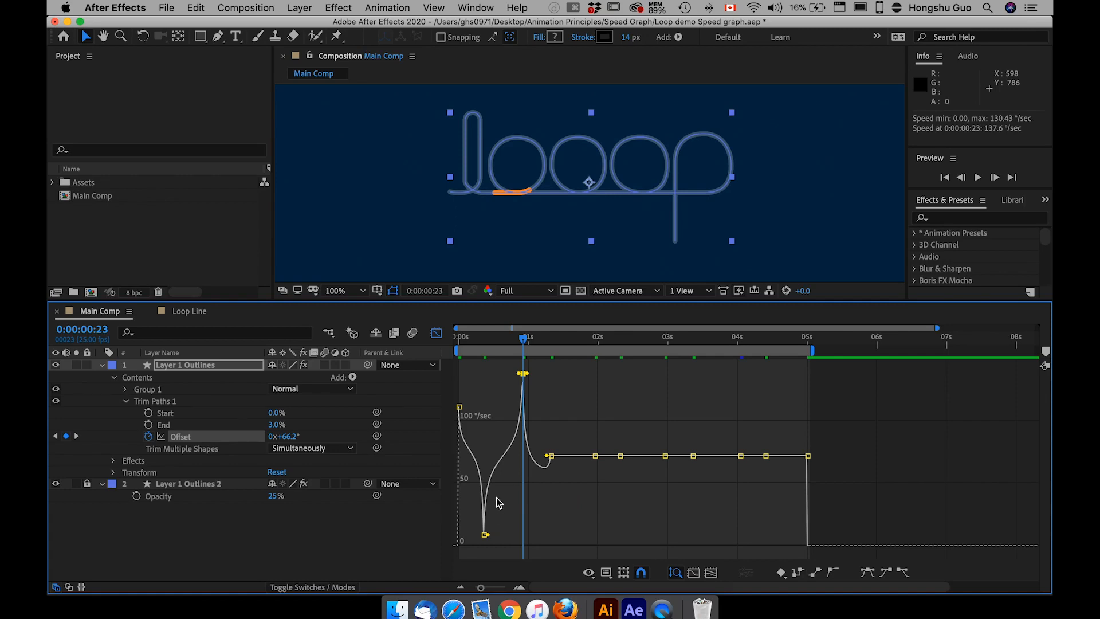
Lower the Offset speed at 0:00:01:08 and 0:00:02:08 to near zero and raise the keyframe between them into a peak
drag(567, 490, 543, 444)
drag(554, 460, 554, 536)
drag(609, 479, 585, 446)
drag(537, 343, 590, 337)
drag(596, 456, 620, 535)
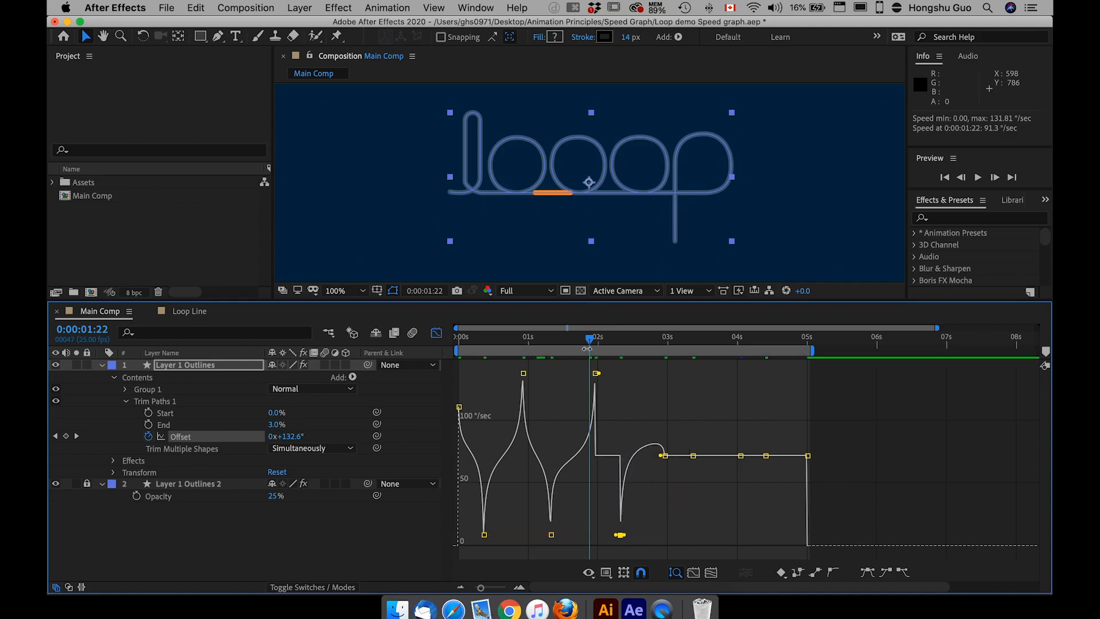
Raise the peak keyframe just before 0:00:02:00 to above 200 °/sec and select the valley keyframe following it
drag(594, 343, 616, 342)
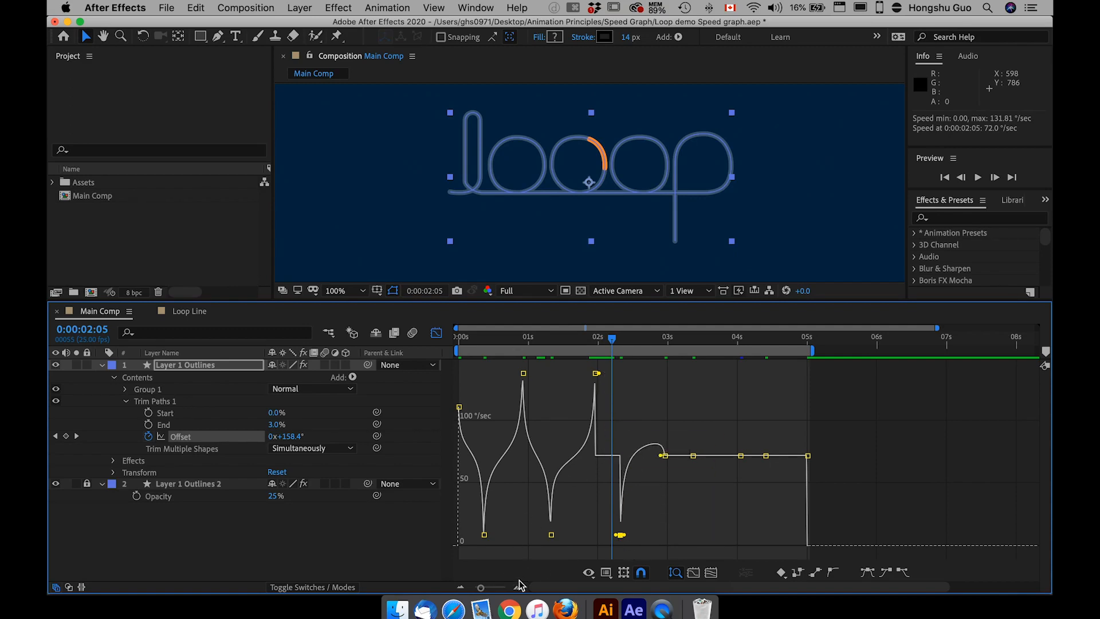
drag(481, 589, 477, 588)
drag(579, 374, 578, 329)
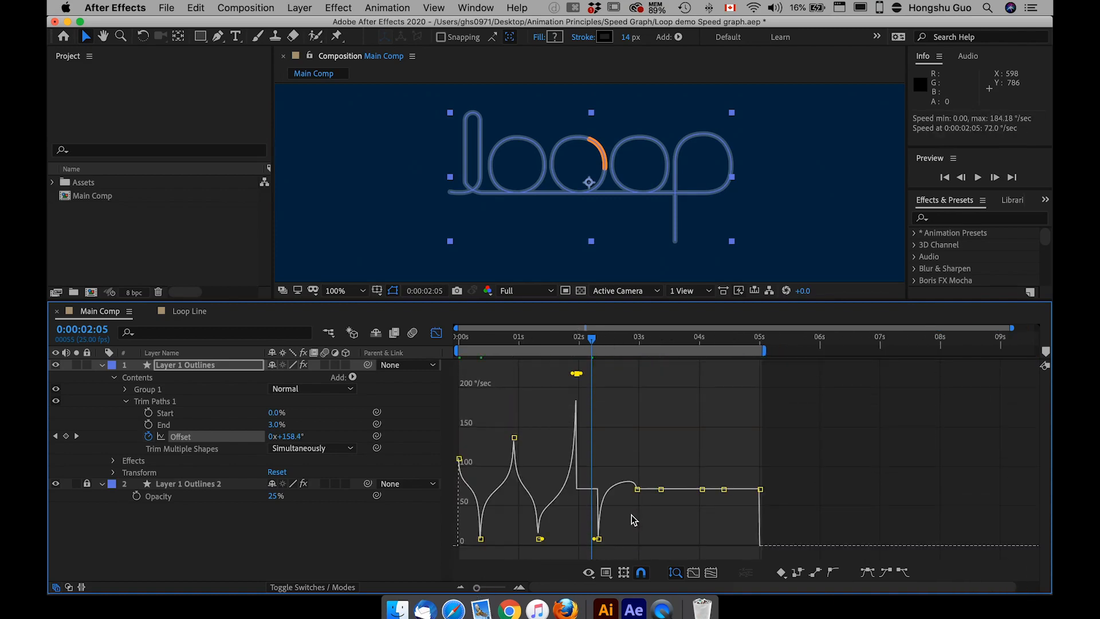
click(598, 540)
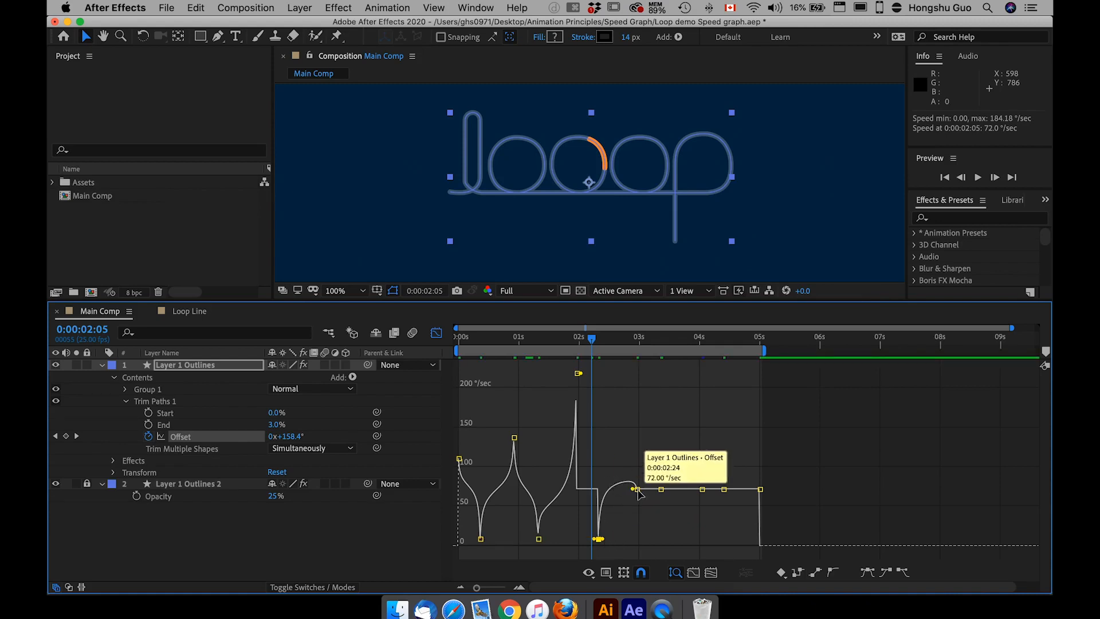
Move the 0:00:02:24 keyframe to 0:00:03:00 at about 213.8 °/sec and lower the following keyframe's speed to near zero
drag(627, 339, 639, 338)
drag(635, 489, 642, 382)
drag(661, 494, 665, 541)
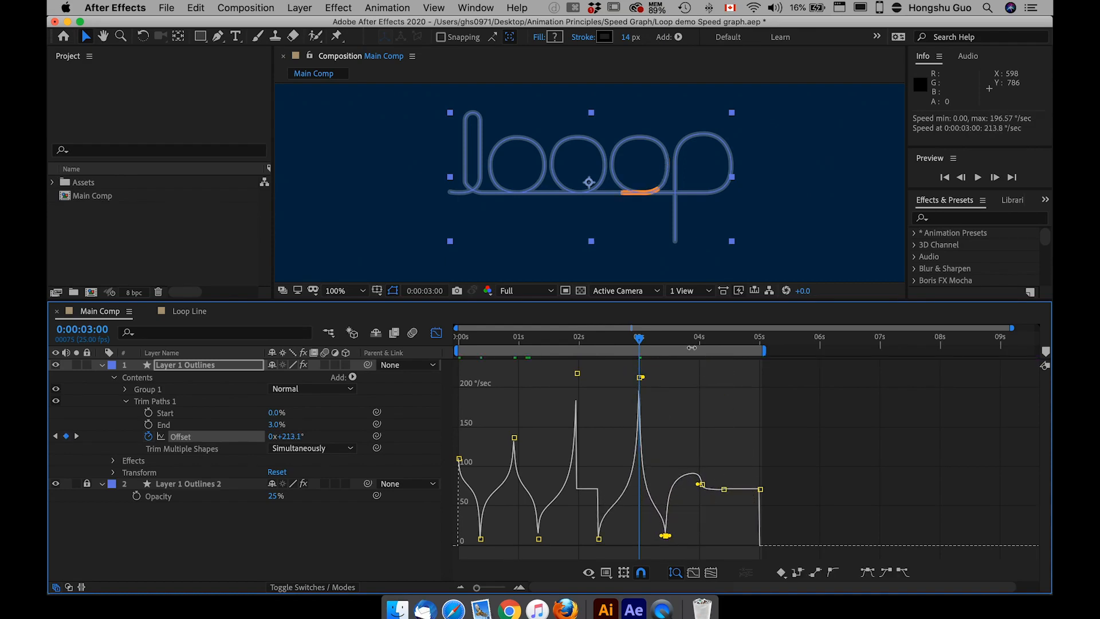
Raise the 0:00:04:01 keyframe's speed to about 203.9 °/sec and lower the second-to-last keyframe's speed to near zero
drag(695, 341, 704, 342)
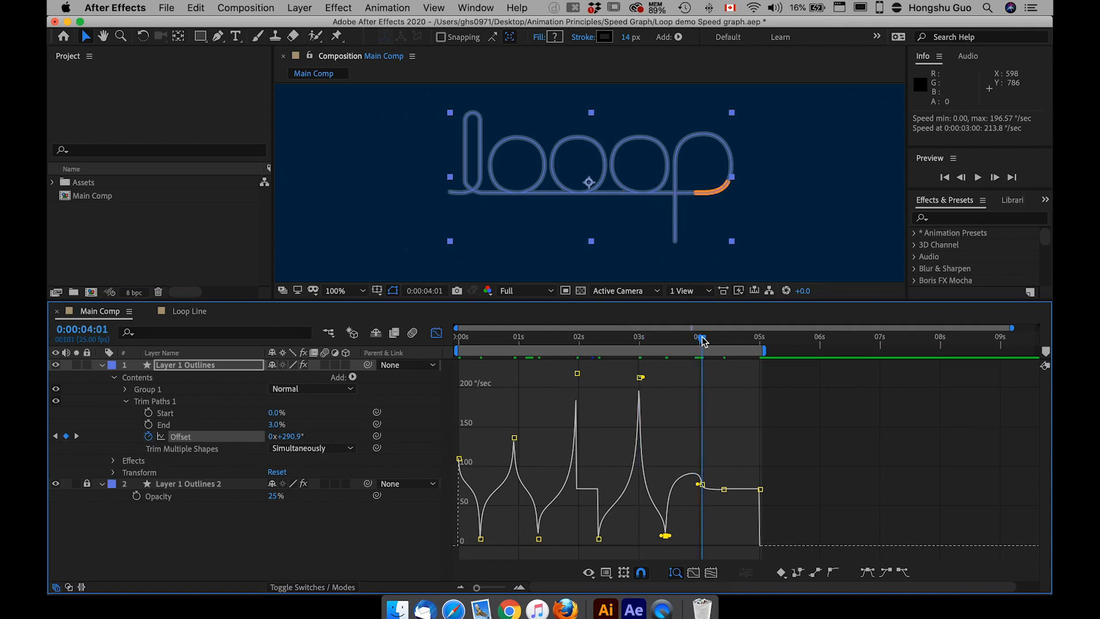
mouse_move(704, 485)
drag(703, 486, 702, 385)
mouse_move(725, 490)
drag(725, 490, 715, 536)
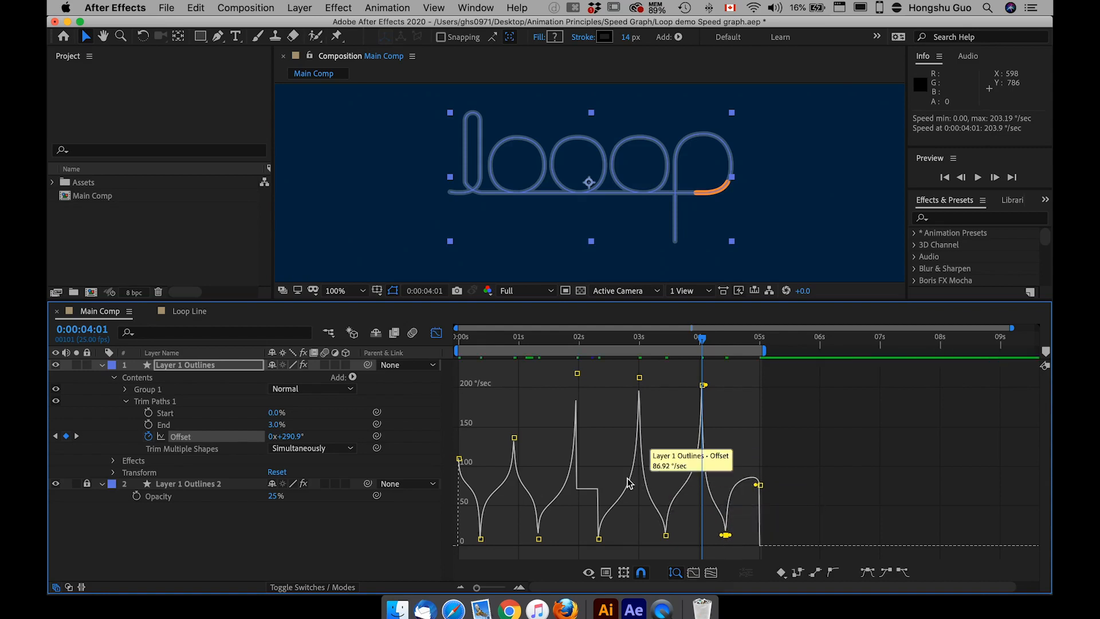
Raise the peak just before one second to match the other peaks and the first keyframe's speed to about 202 °/sec
drag(515, 438, 510, 378)
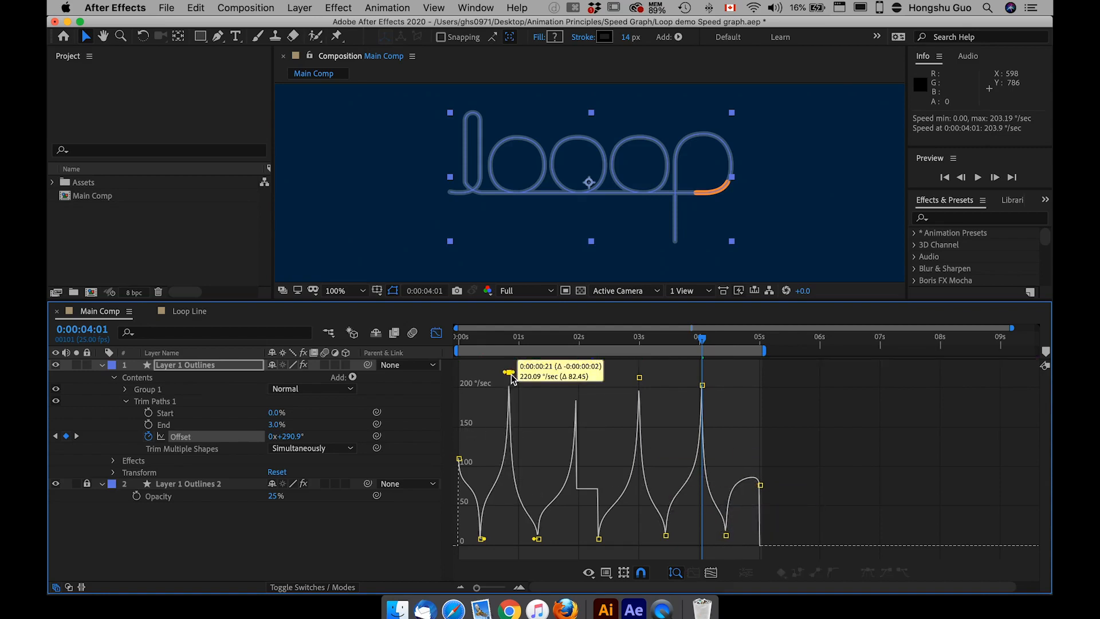
drag(459, 458, 455, 390)
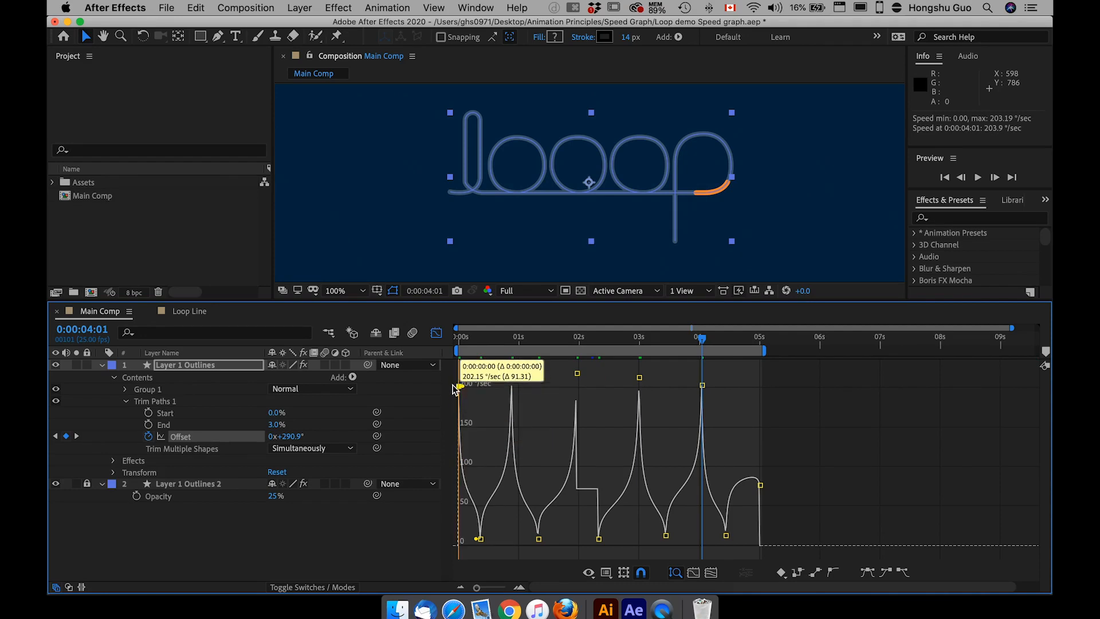
Extend the incoming handle of the valley keyframe at 0:00:02:08 to curve the flat segment before it
click(584, 489)
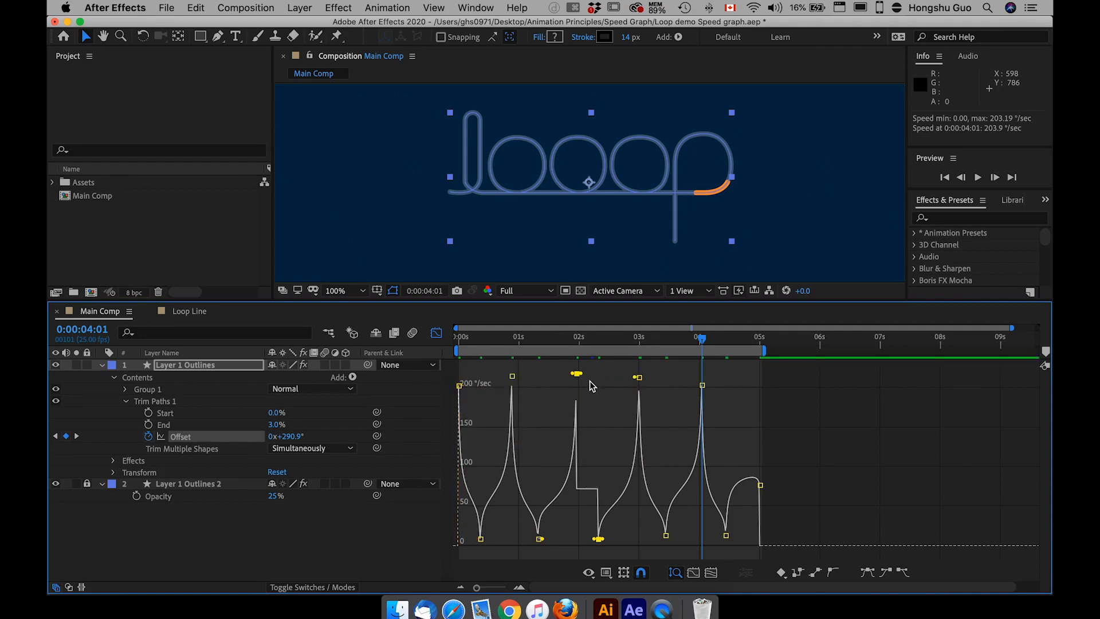
drag(576, 346, 602, 347)
drag(476, 587, 491, 589)
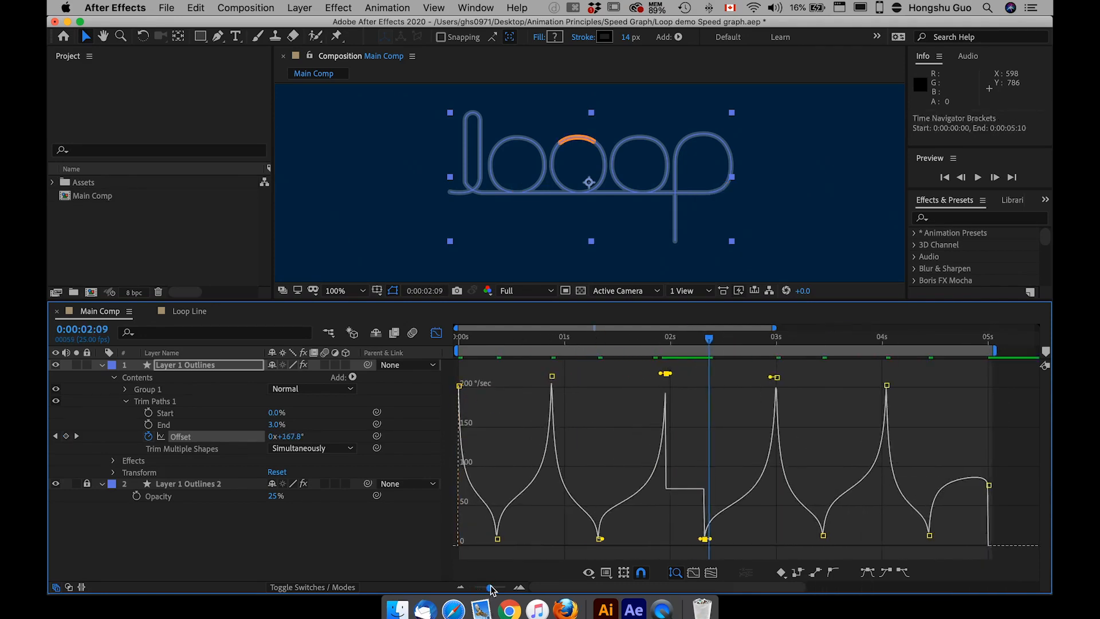
drag(702, 540, 707, 542)
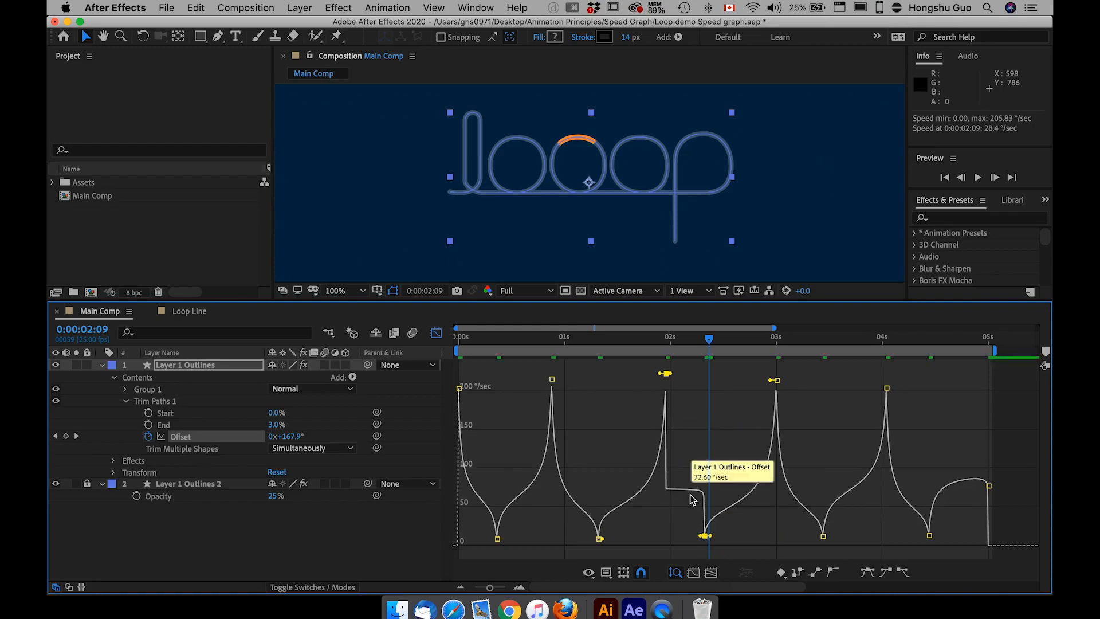
drag(701, 540, 698, 542)
Widen the influence handles of the Offset keyframes between 0:00:01:08 and 0:00:03:00 to smooth their peaks and valleys
mouse_move(598, 539)
mouse_down()
mouse_move(609, 543)
mouse_move(593, 543)
mouse_up()
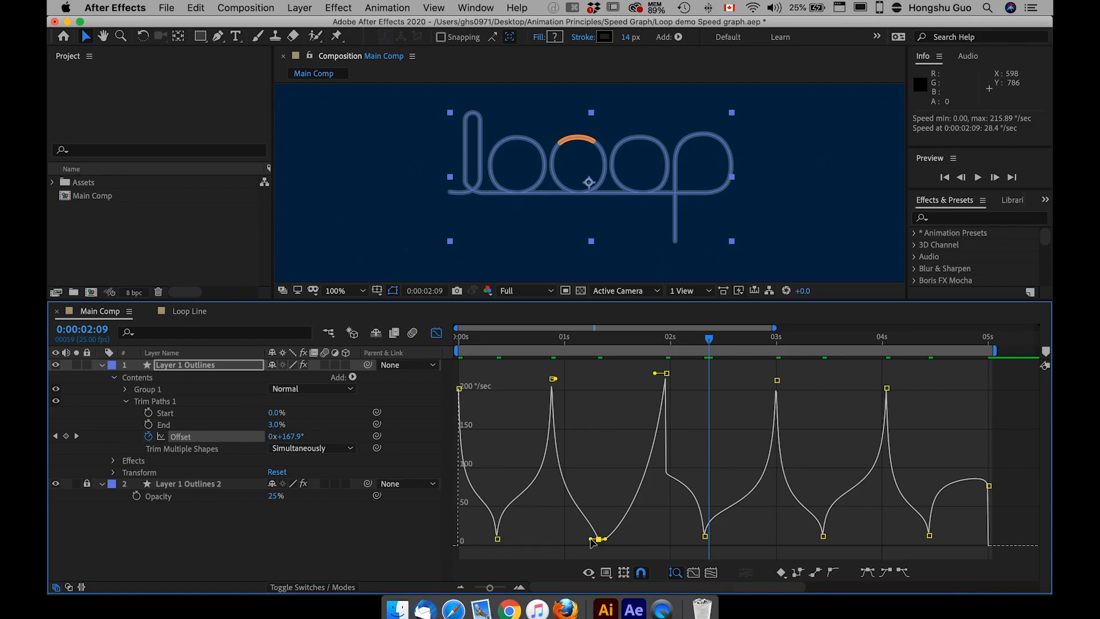
click(705, 537)
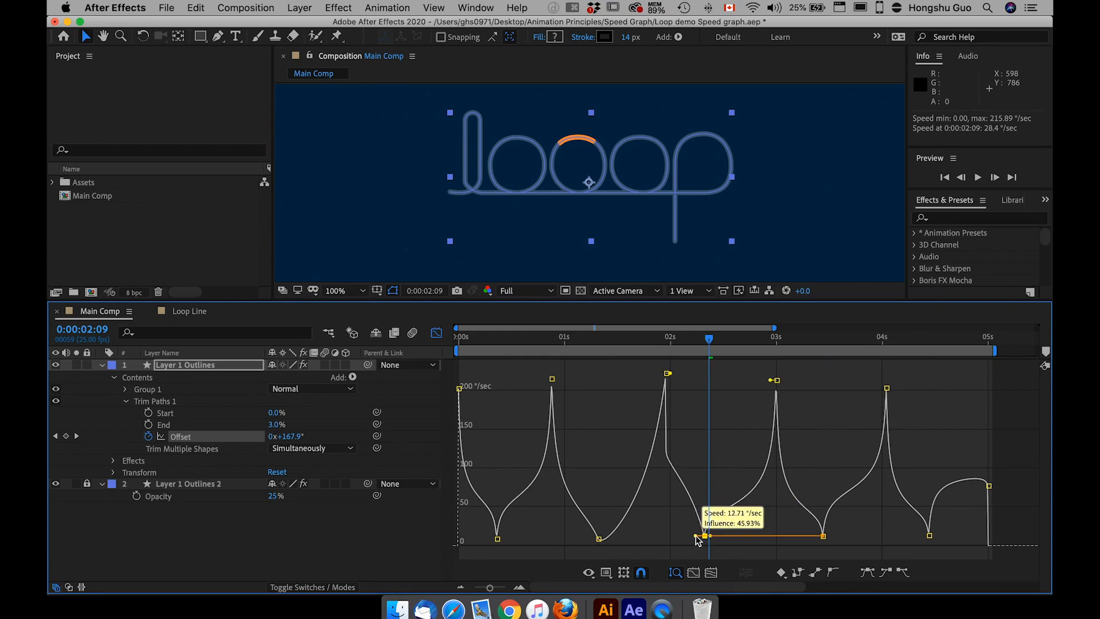
drag(775, 380, 787, 380)
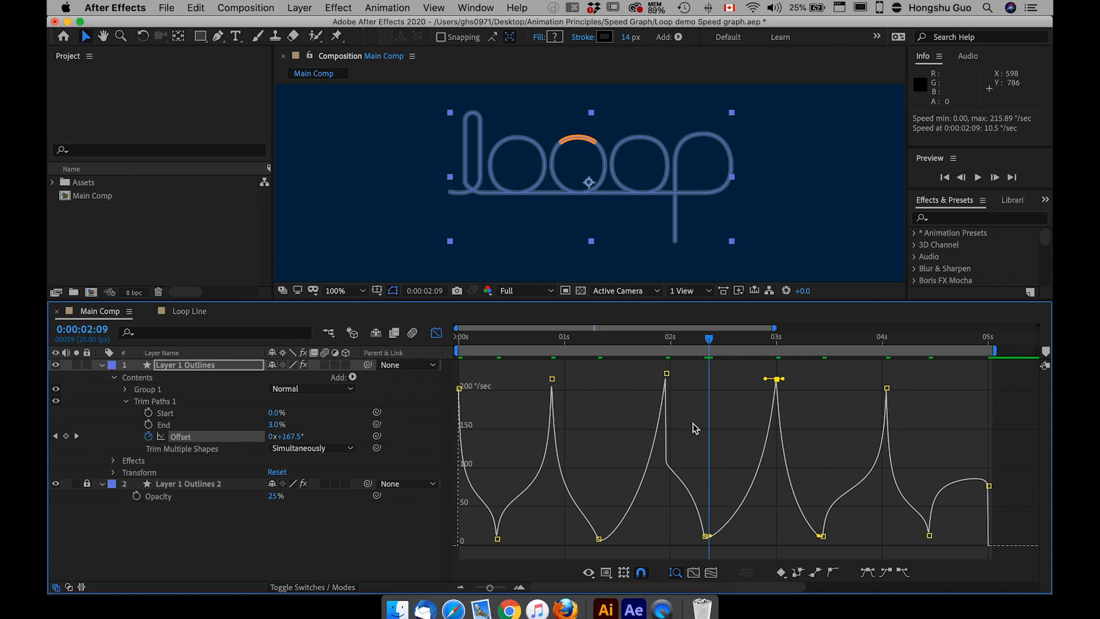
click(668, 374)
drag(677, 377, 675, 377)
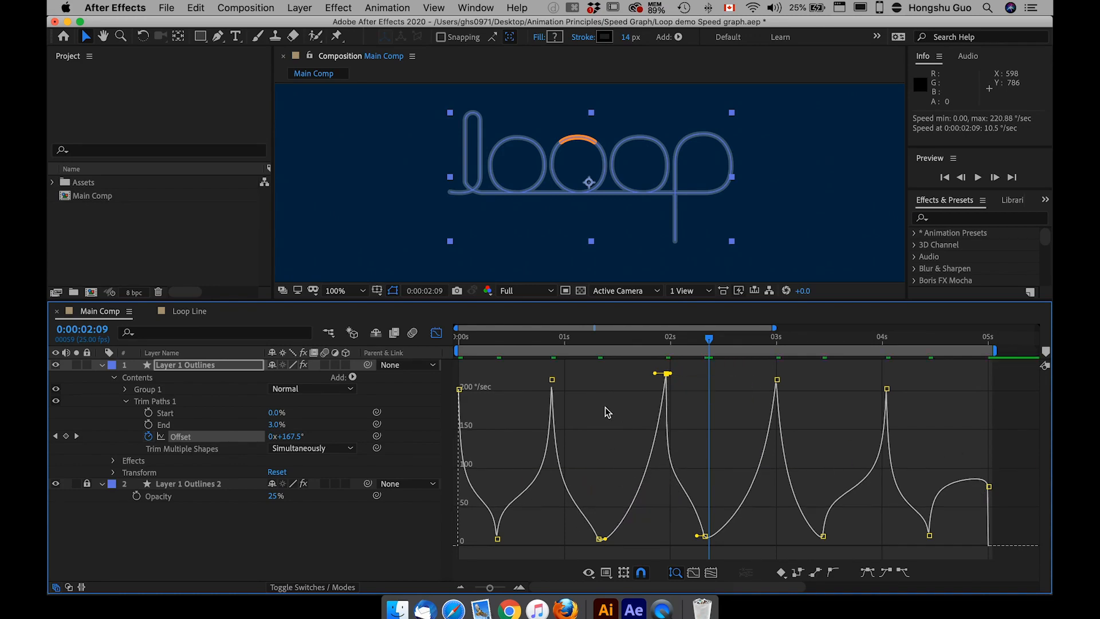
Show the reference graph so the Offset value curve is displayed together with its speed graph
click(606, 573)
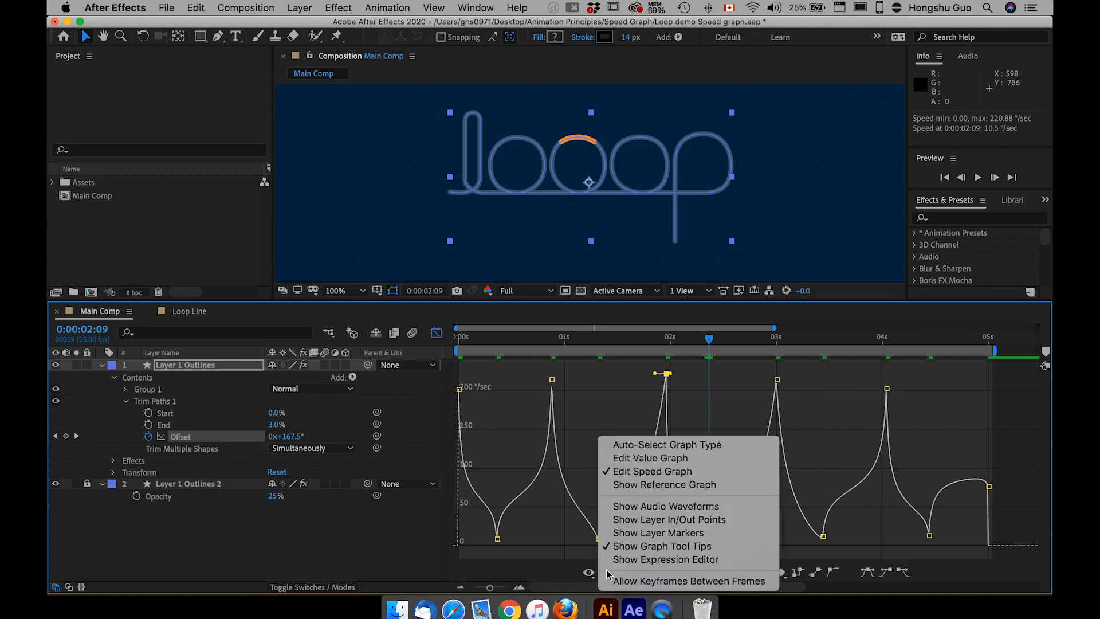
click(627, 490)
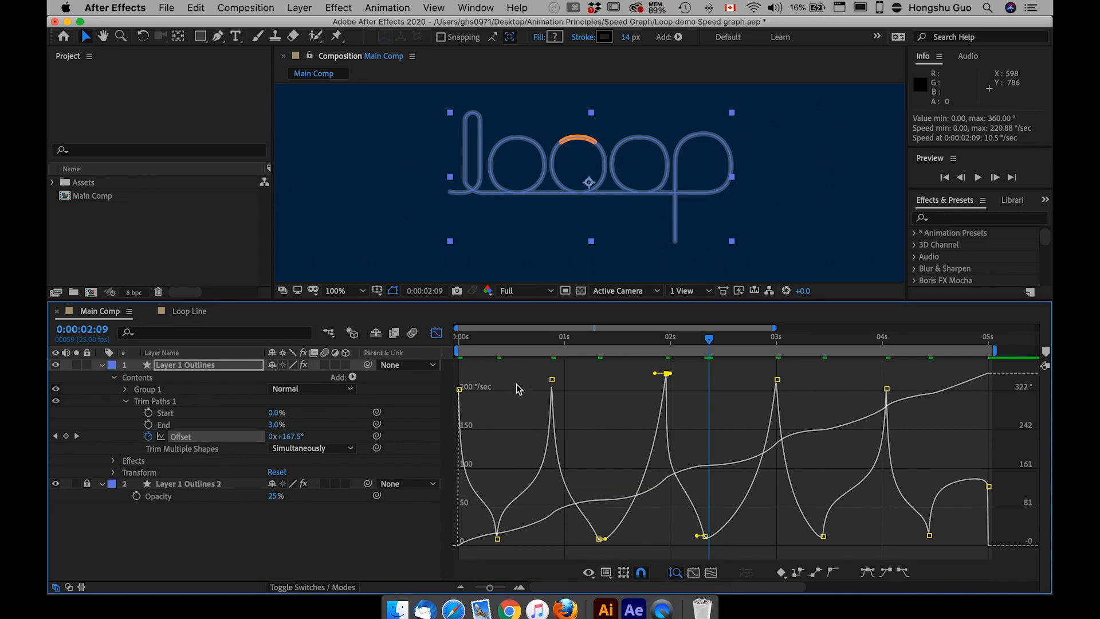
drag(492, 588, 487, 588)
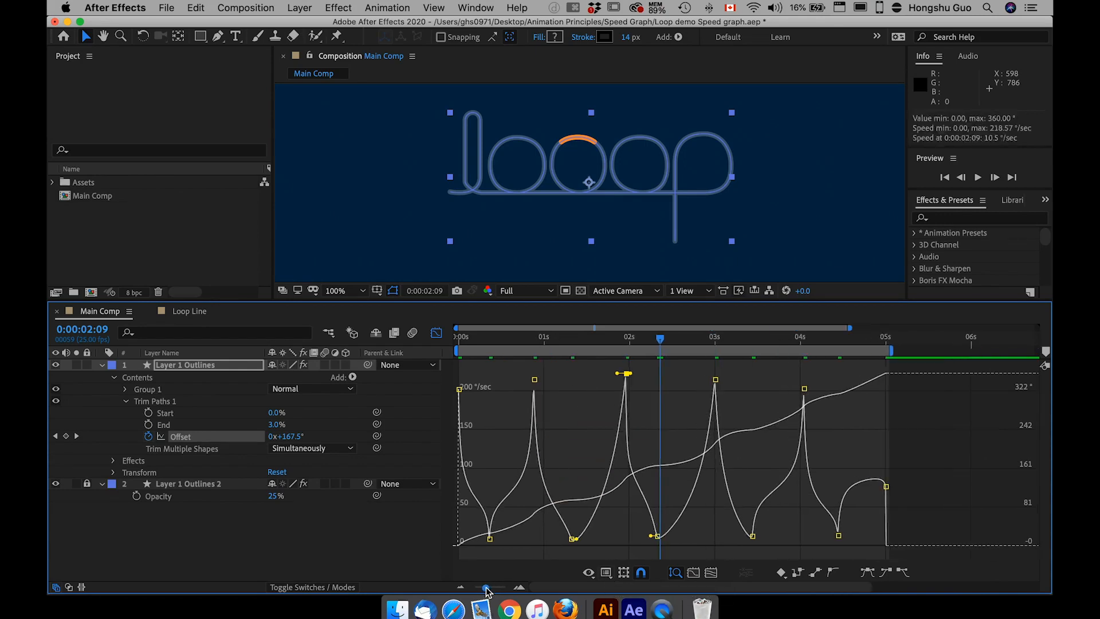
Preview the loop animation from the first frame and stop the playback
drag(466, 339, 449, 338)
key(space)
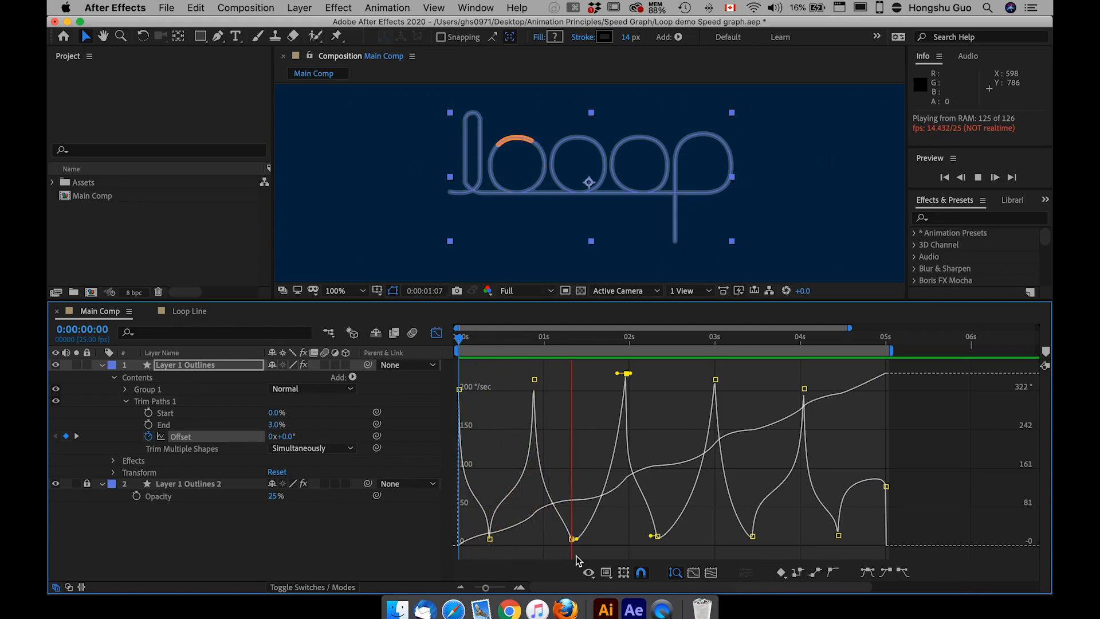
key(space)
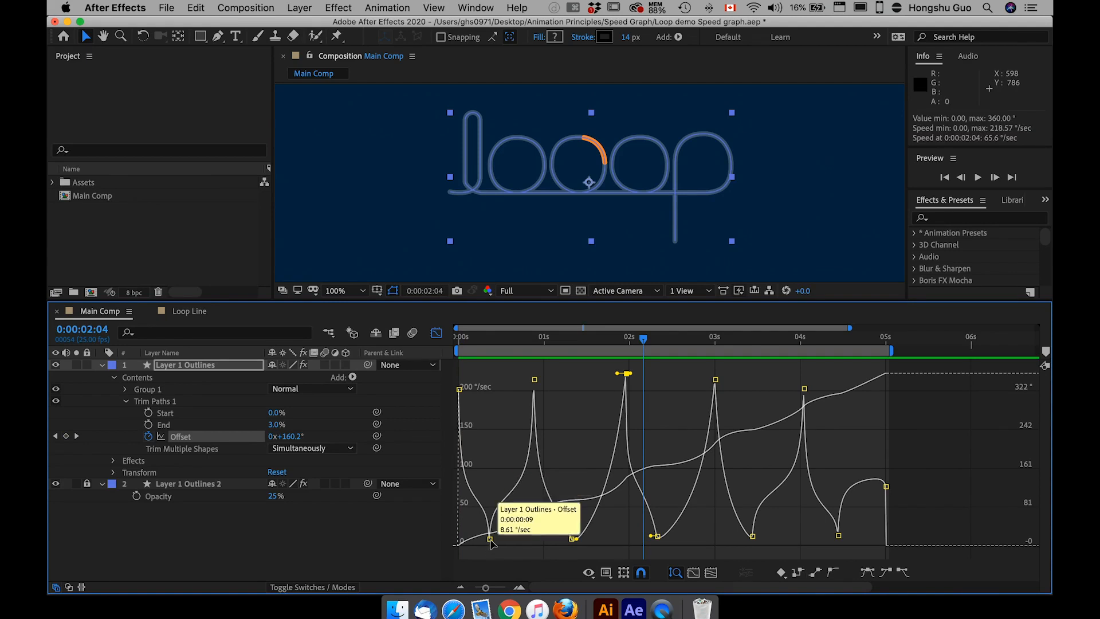
Widen both influence handles of the Offset valley keyframe at 0:00:00:09 to smooth the speed curve around it
drag(491, 544, 488, 564)
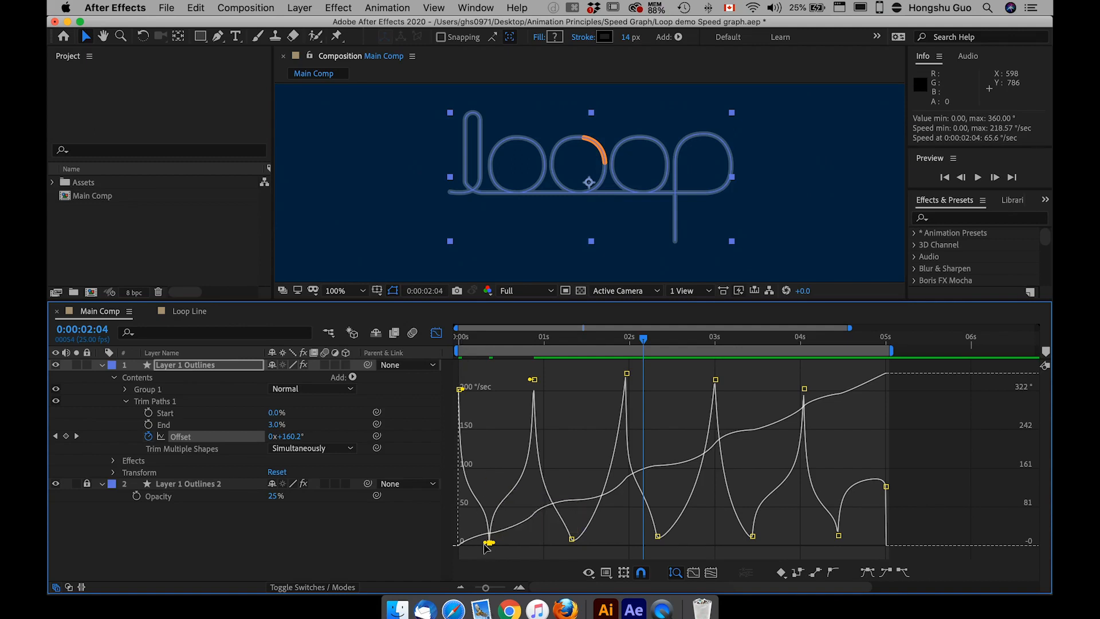
drag(485, 547, 503, 544)
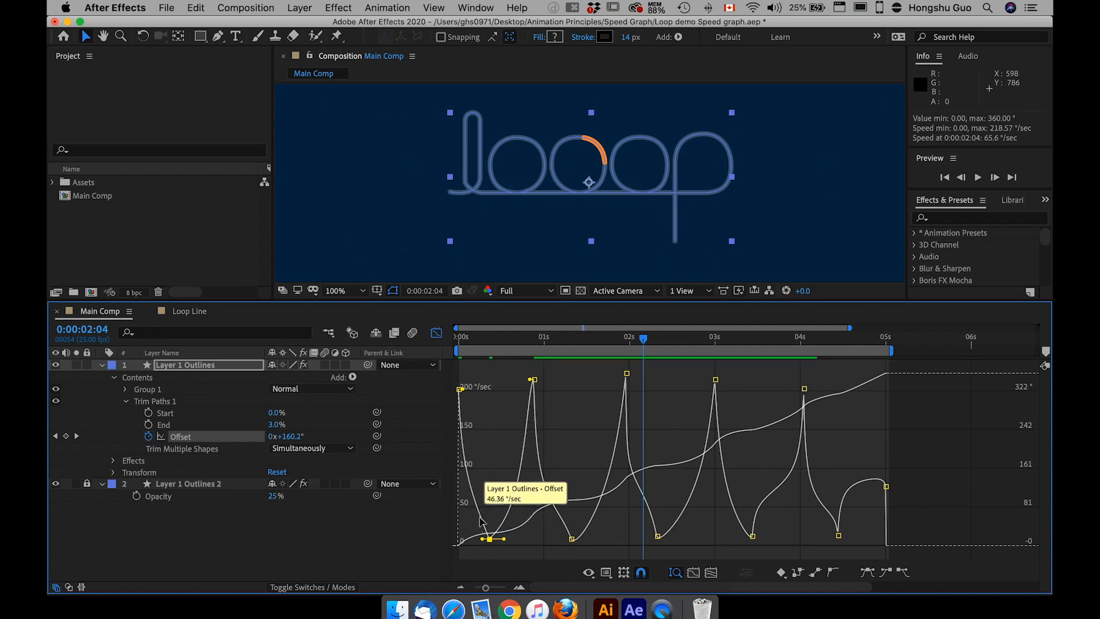
drag(482, 540, 479, 540)
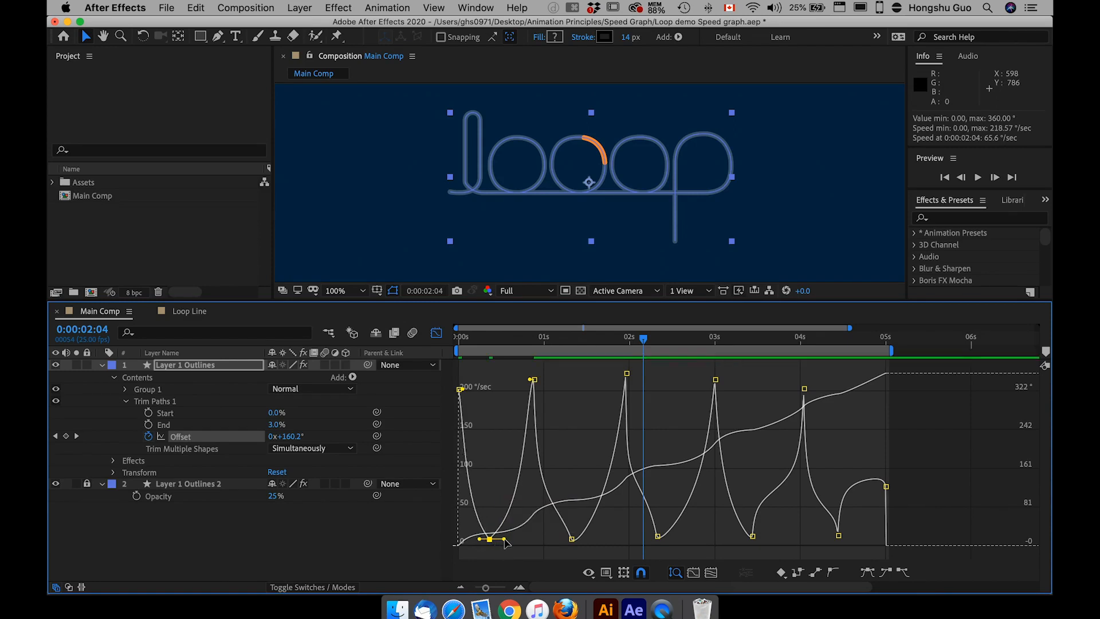
drag(506, 539, 477, 540)
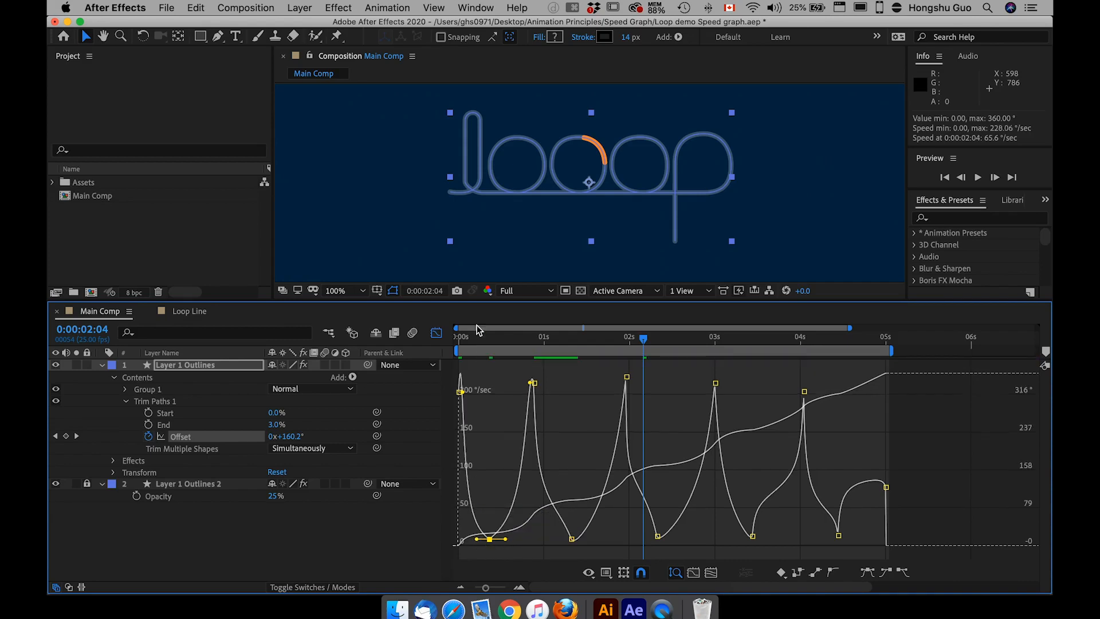
Play the animation from the first frame, viewing it with the layer deselected and with the Offset graph shown again
drag(465, 339, 447, 340)
key(space)
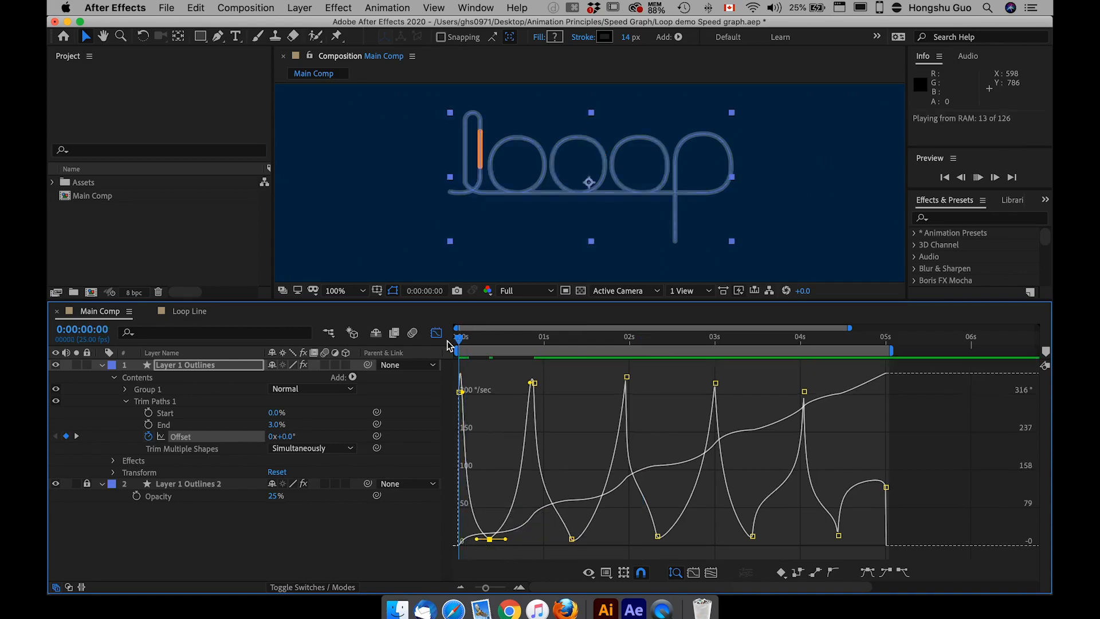
click(416, 527)
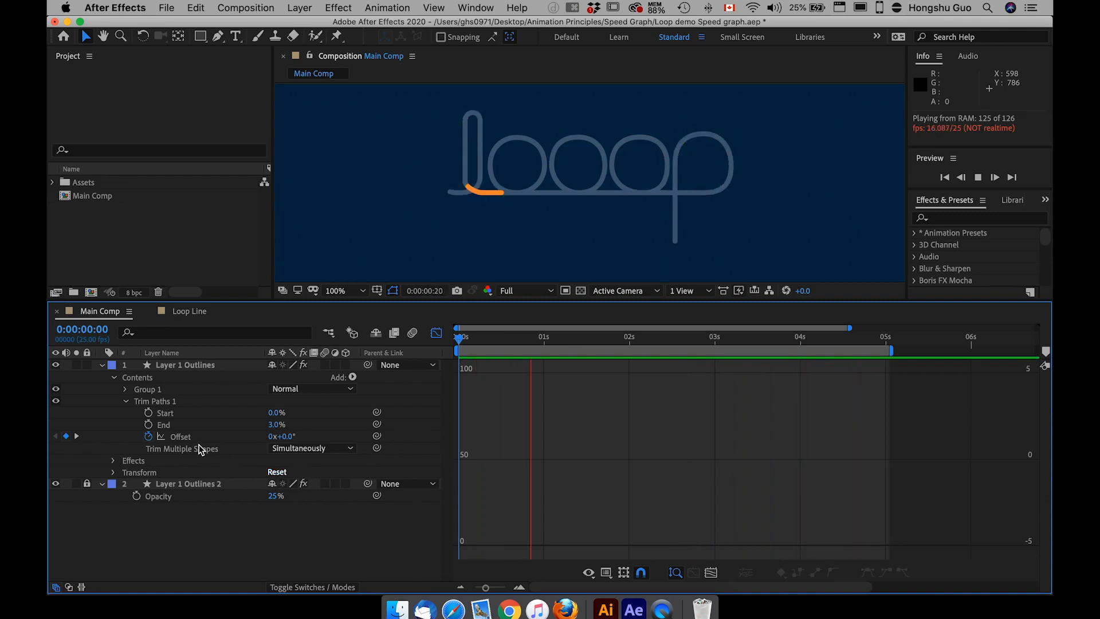
click(181, 437)
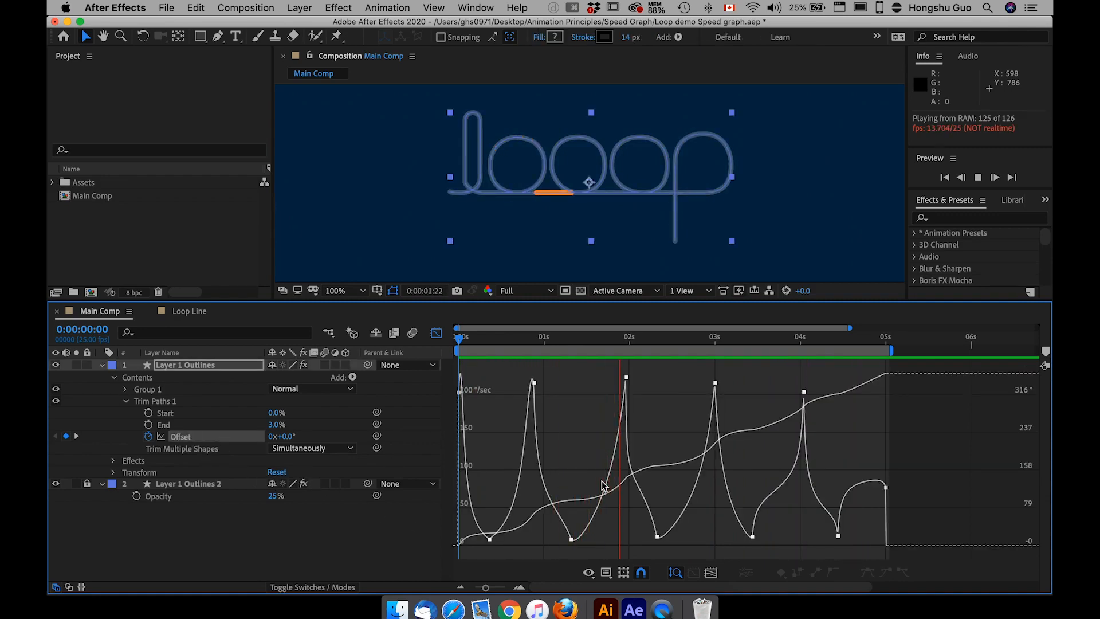